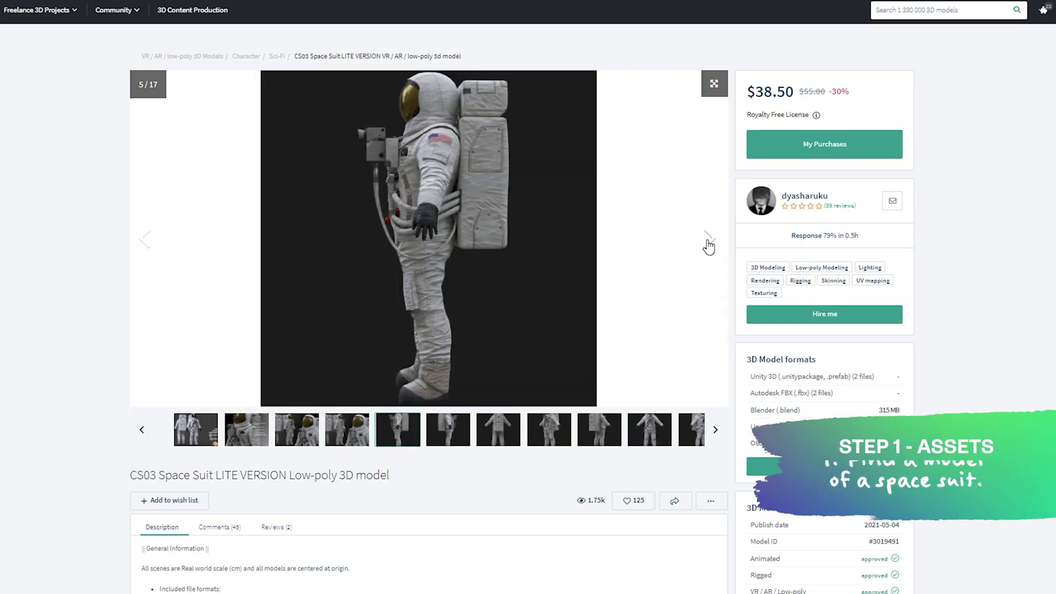
Step: Show the next gallery image of the CS03 Space Suit LITE VERSION model
click(709, 242)
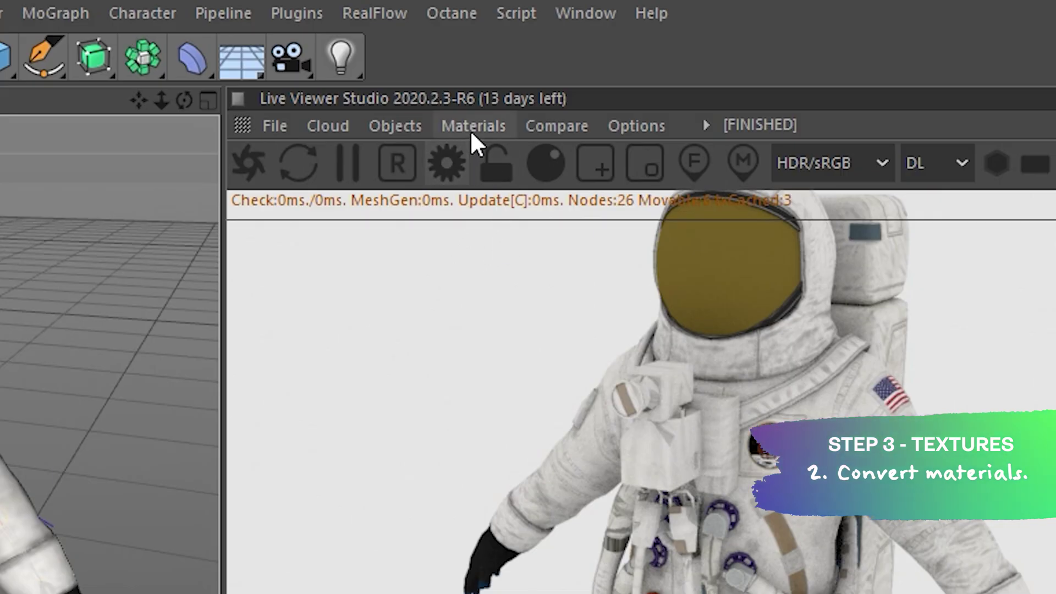
Step: Convert all scene materials to Octane materials, then delete the unused materials
click(470, 130)
click(493, 287)
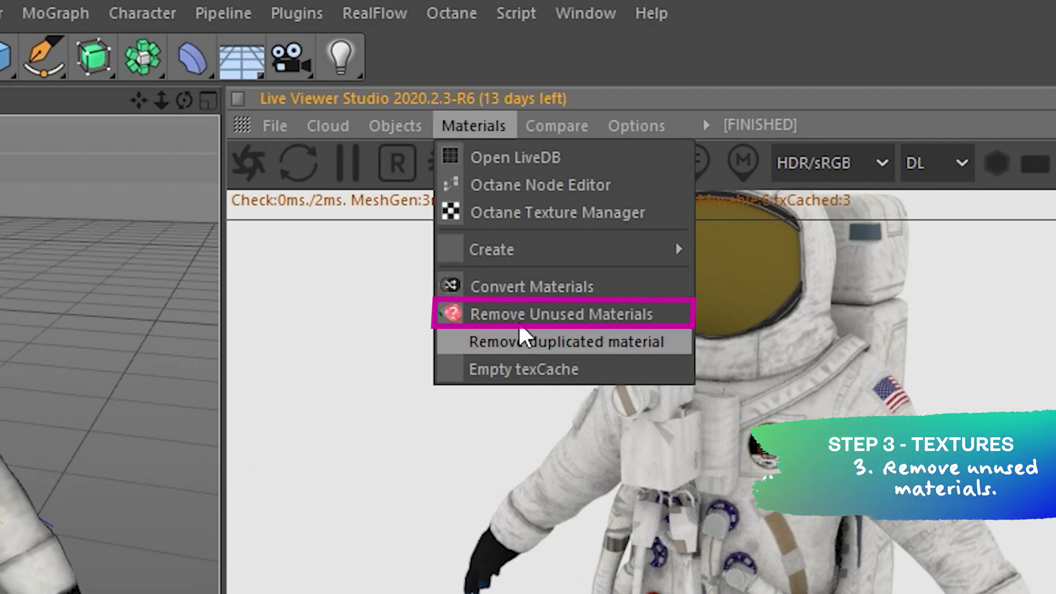
click(520, 316)
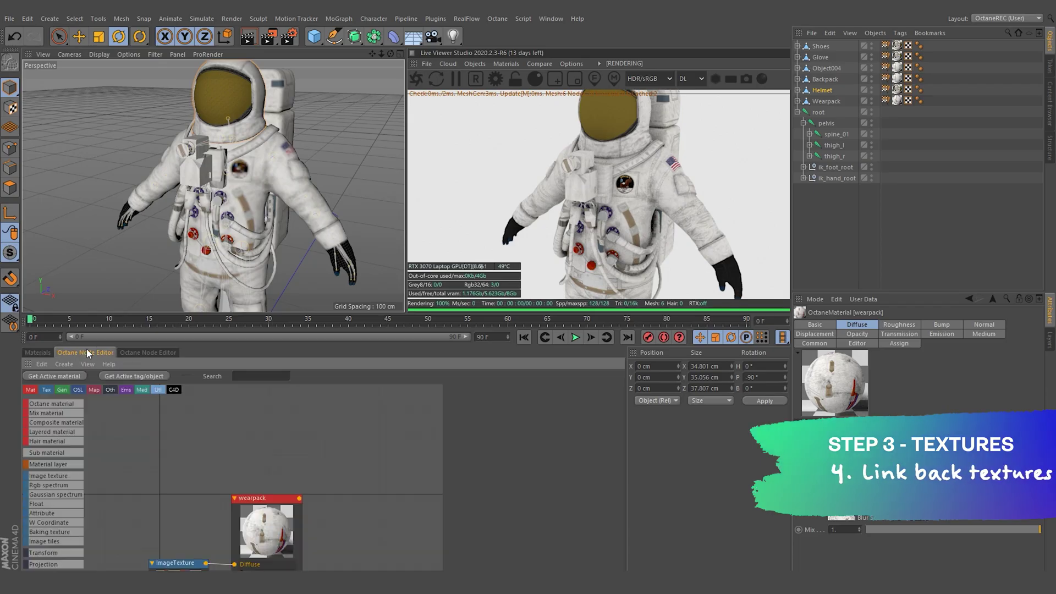
Step: In the wearpack node graph, wire in the Mixed_AO texture and connect another texture to Roughness
click(265, 499)
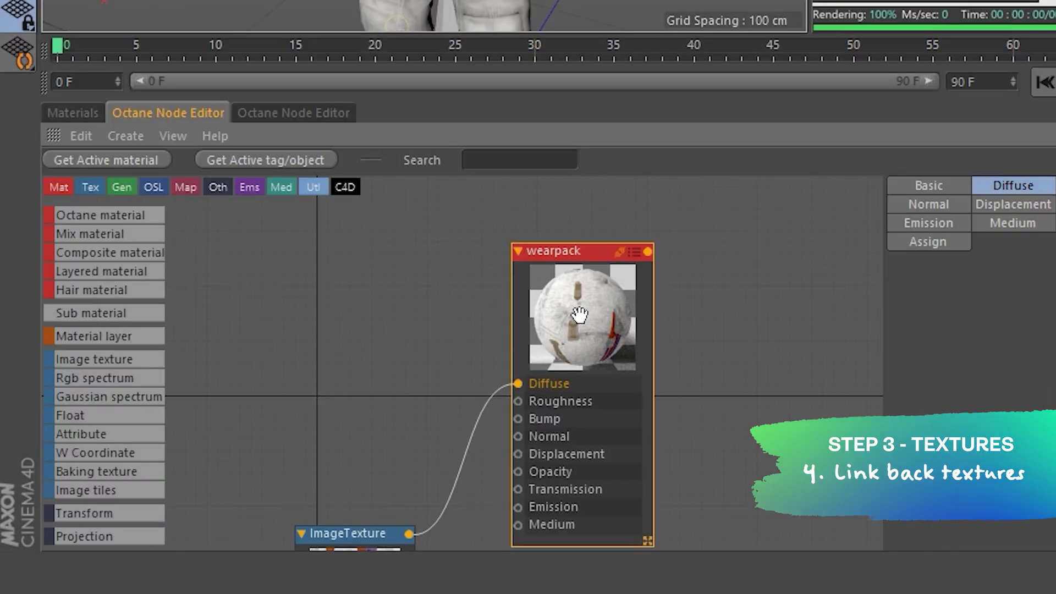
scroll(264, 511, down, 3)
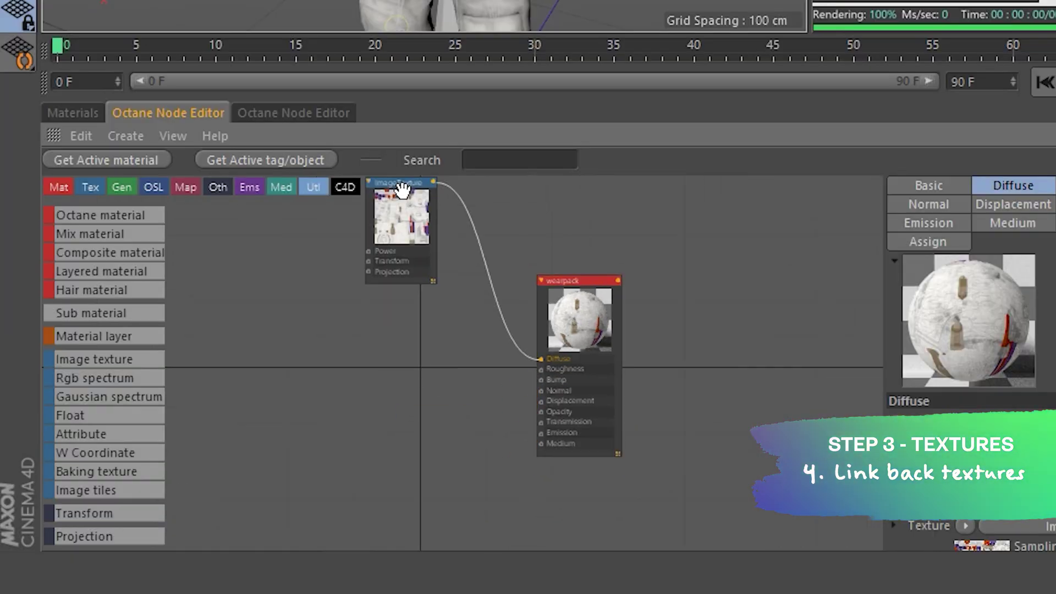
drag(403, 189, 360, 286)
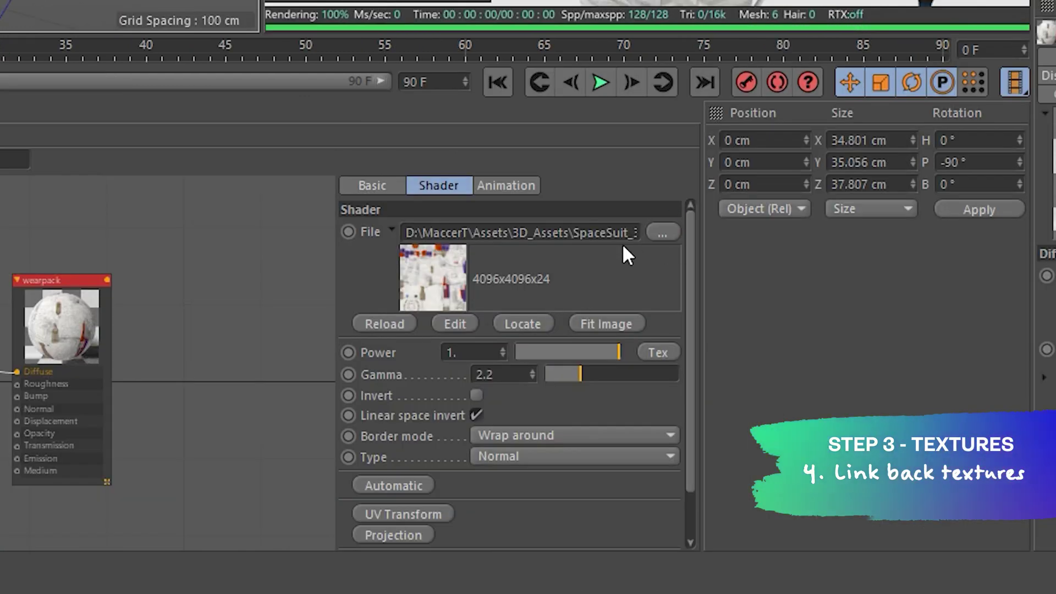
click(662, 232)
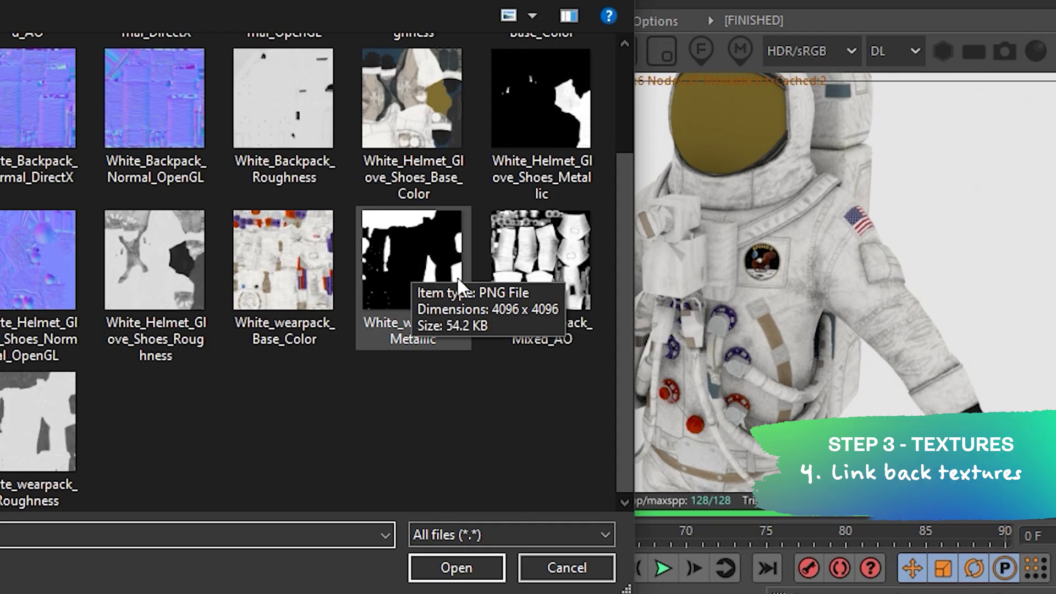
double_click(536, 283)
drag(359, 391, 601, 387)
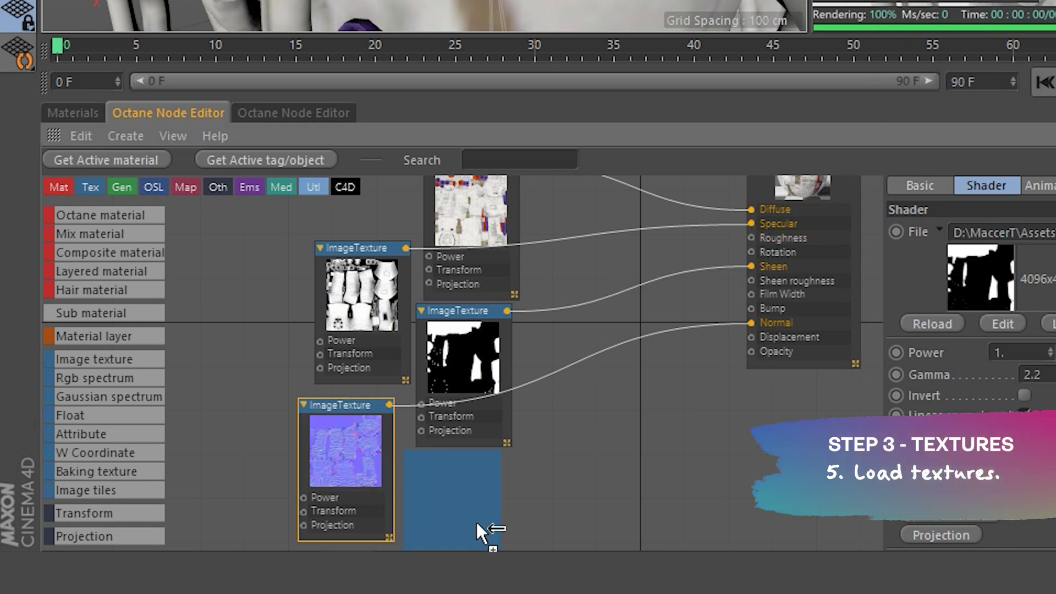
drag(478, 532, 466, 501)
drag(503, 465, 751, 237)
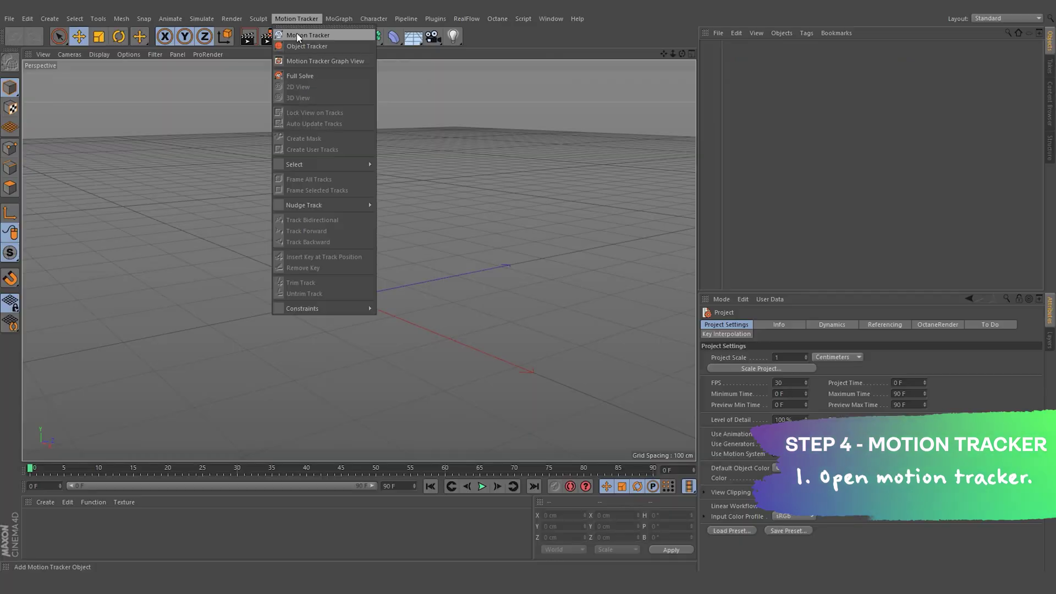
Step: Create a Motion Tracker with the CloseUp_Take4 footage at reduced resampling and a manual shirt track
click(500, 109)
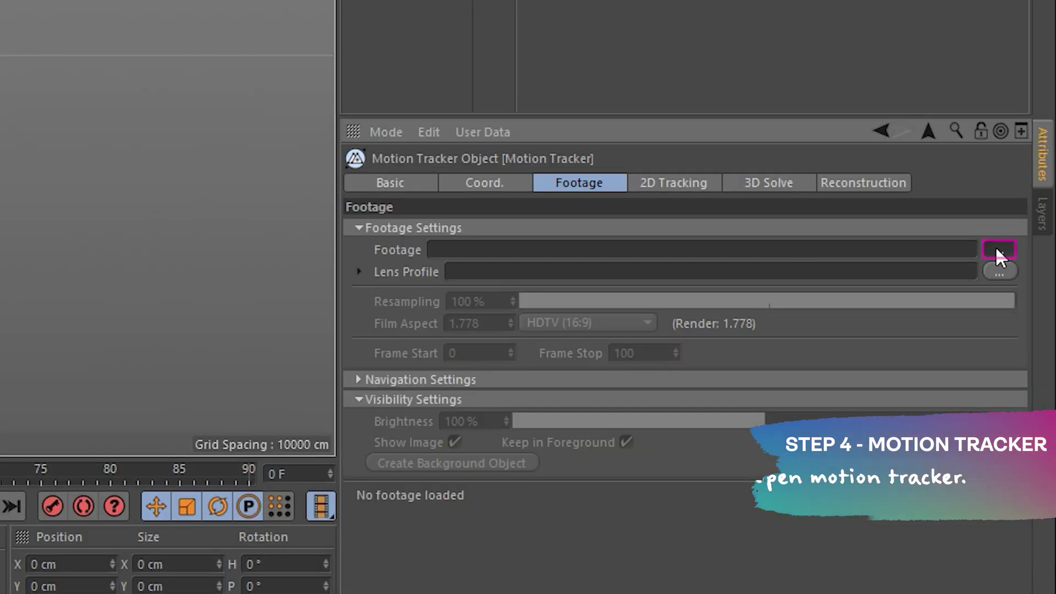
click(1028, 358)
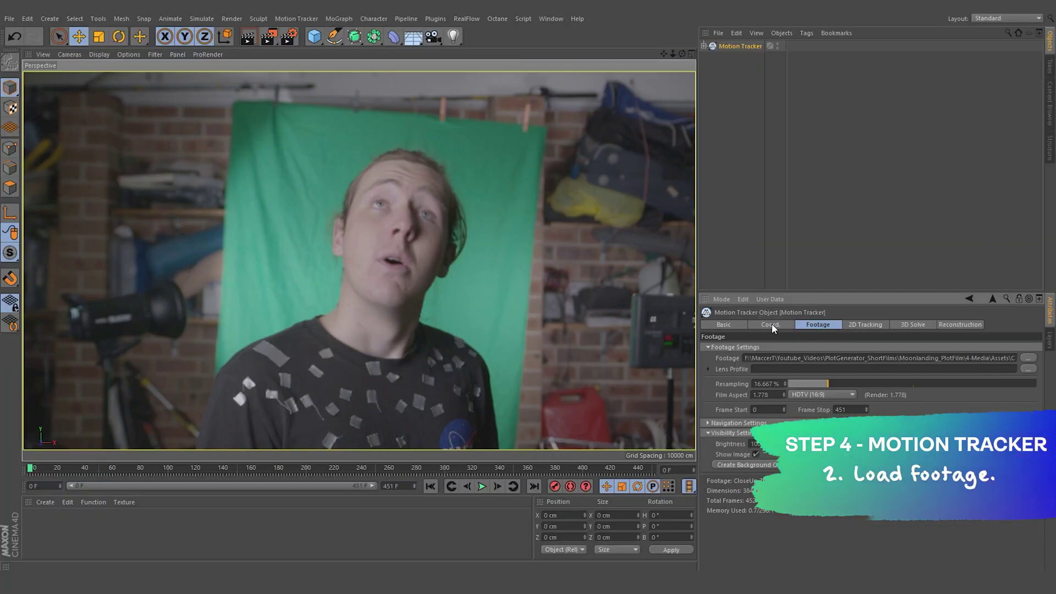
double_click(769, 383)
text(20)
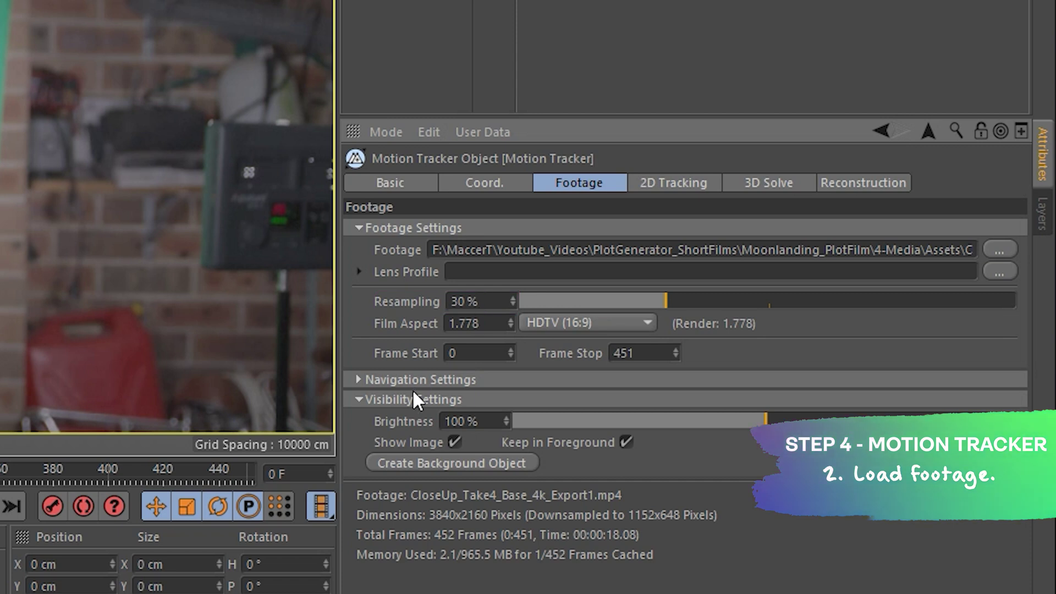
click(395, 380)
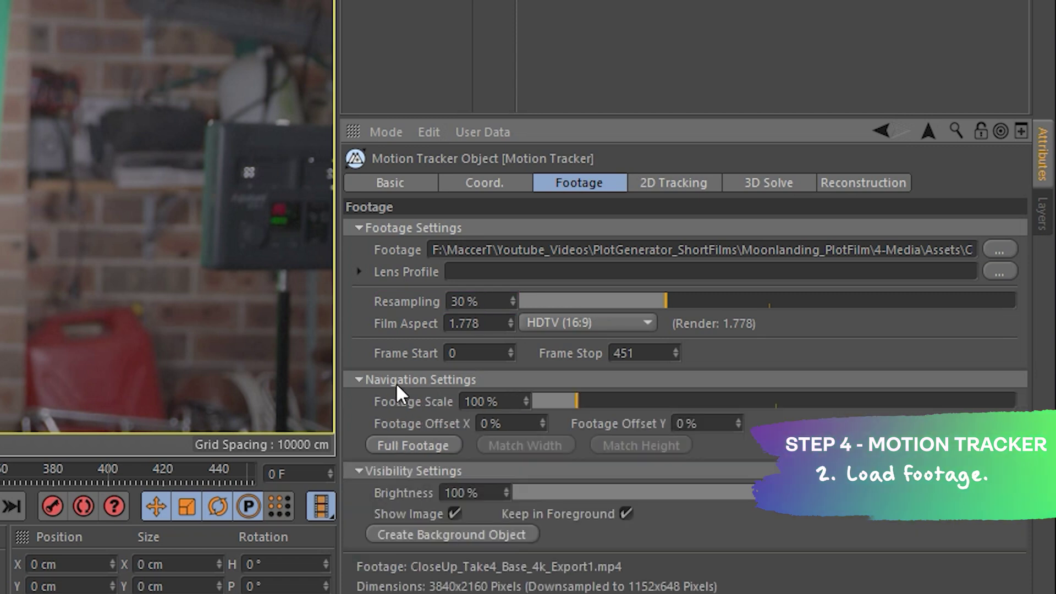
click(719, 183)
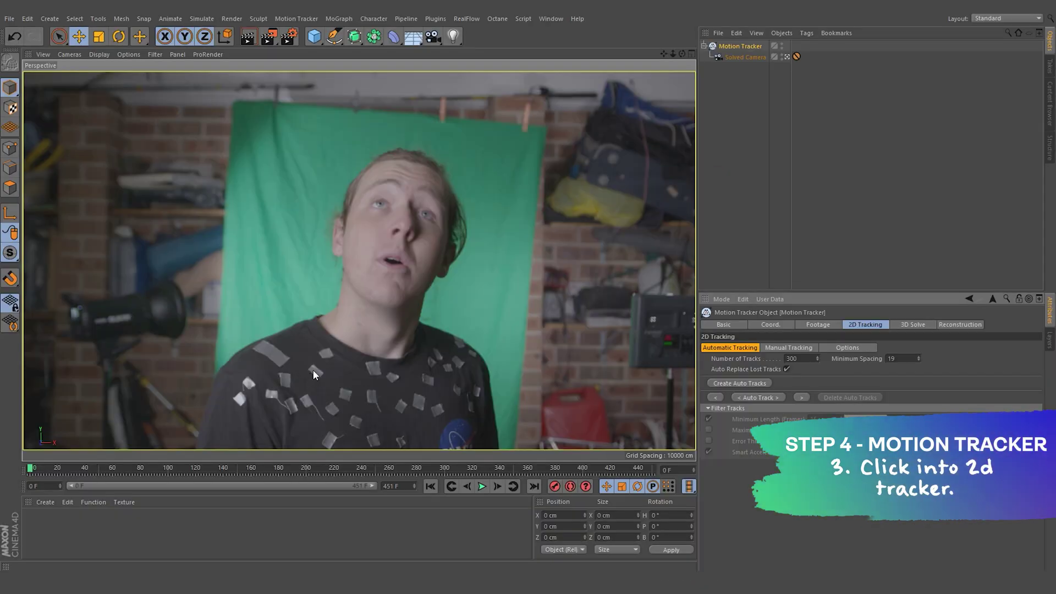
ctrl+right_click(513, 263)
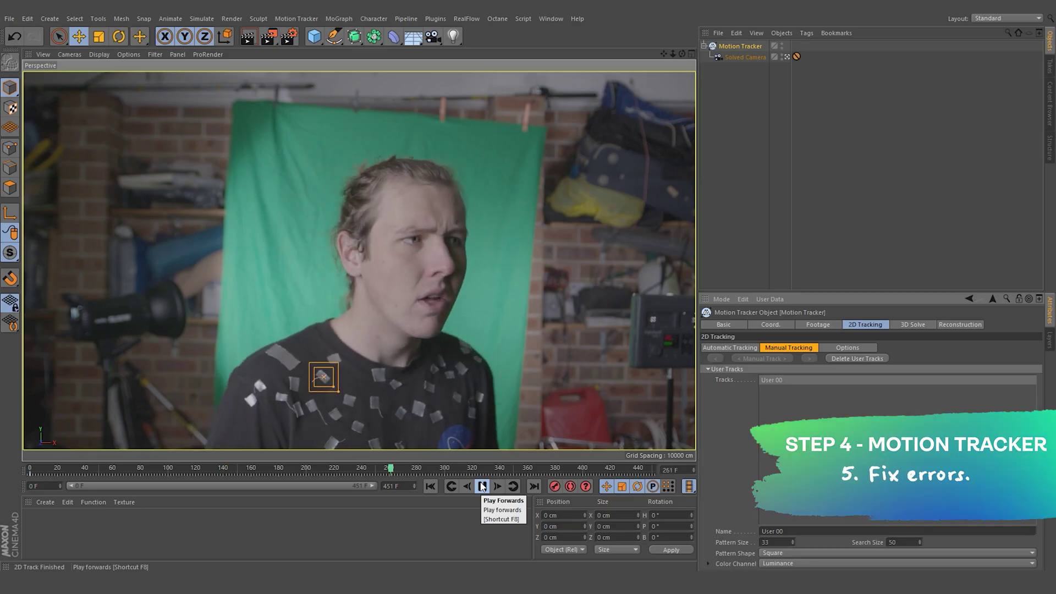
Step: At frame 275, drag the drifted User 00 track box back onto its shirt marker
click(481, 486)
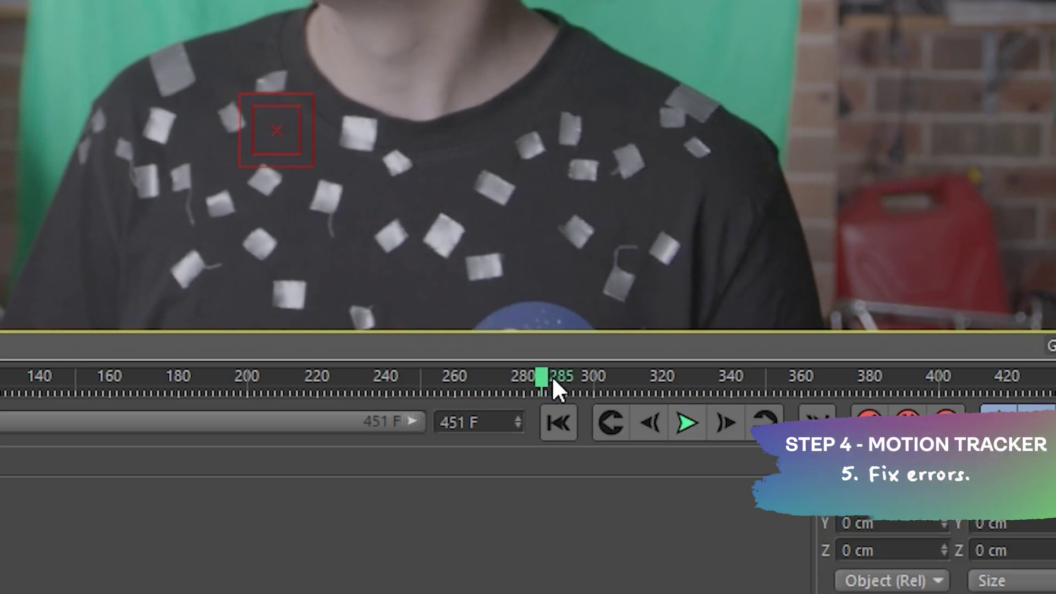
drag(424, 471, 403, 471)
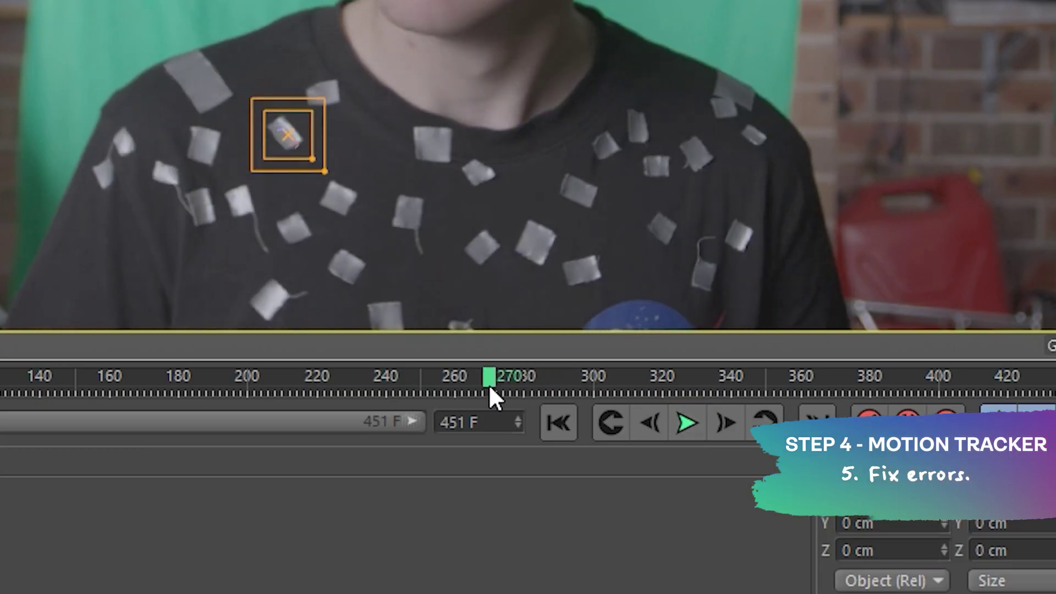
key(g)
key(g)
key(g)
key(g)
key(g)
key(g)
key(f)
key(f)
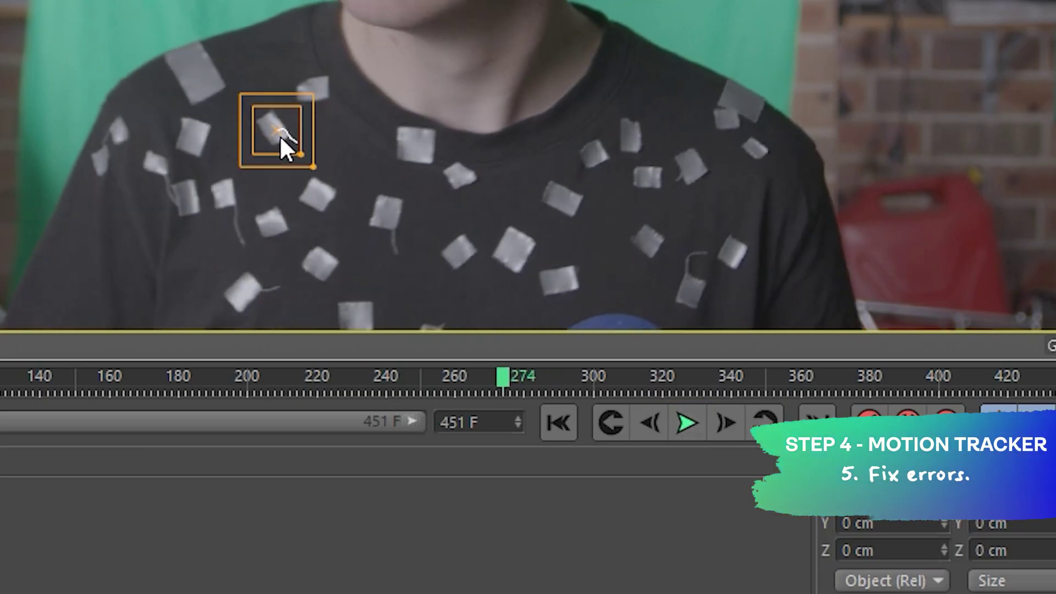
key(g)
drag(273, 129, 264, 120)
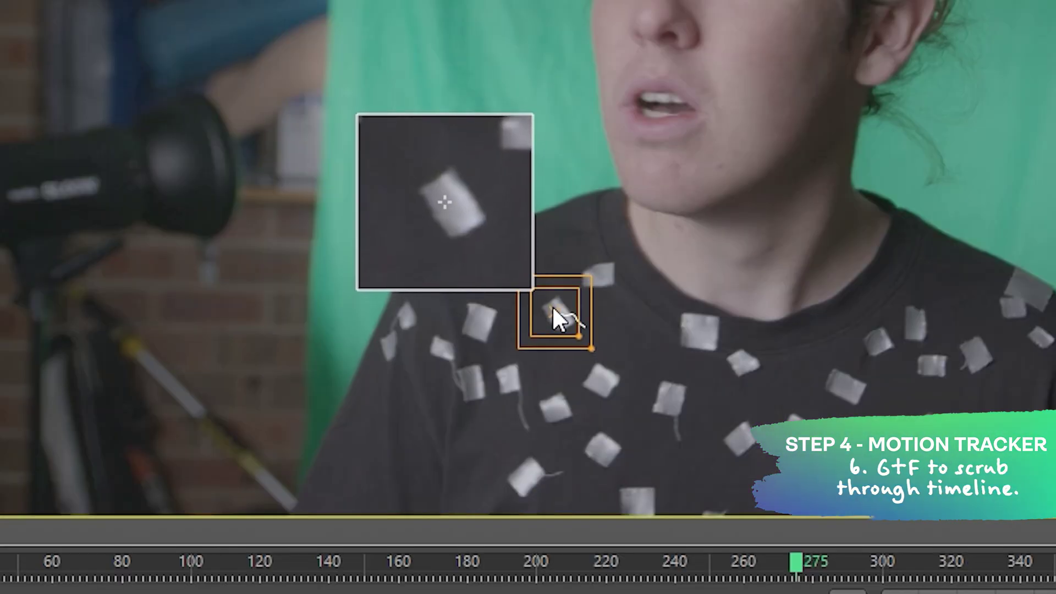
drag(552, 305, 555, 304)
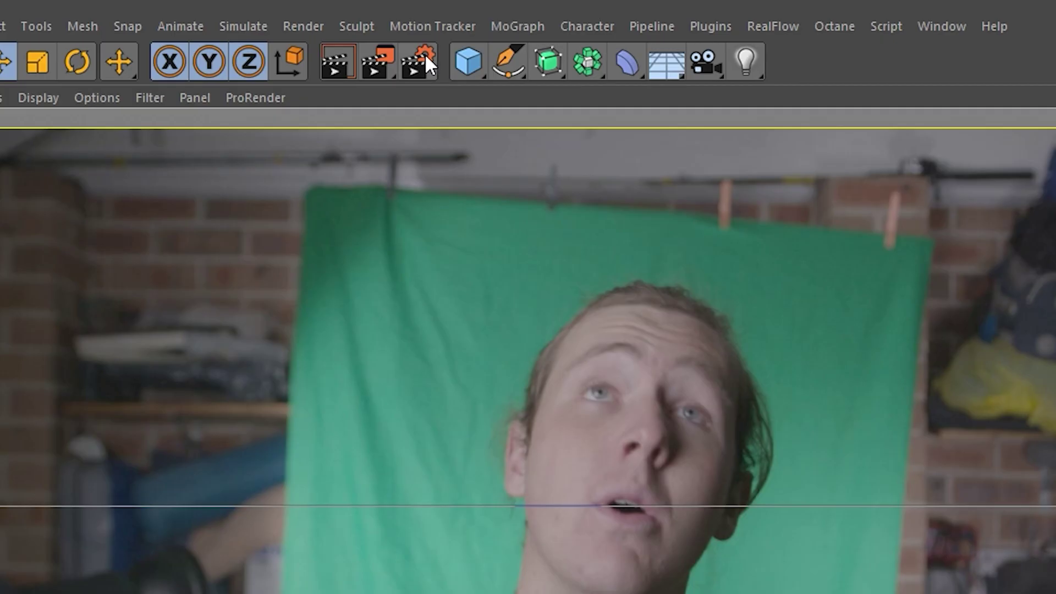
Step: Create an Object Tracker and assign all the selected user tracks to it
click(417, 28)
click(419, 76)
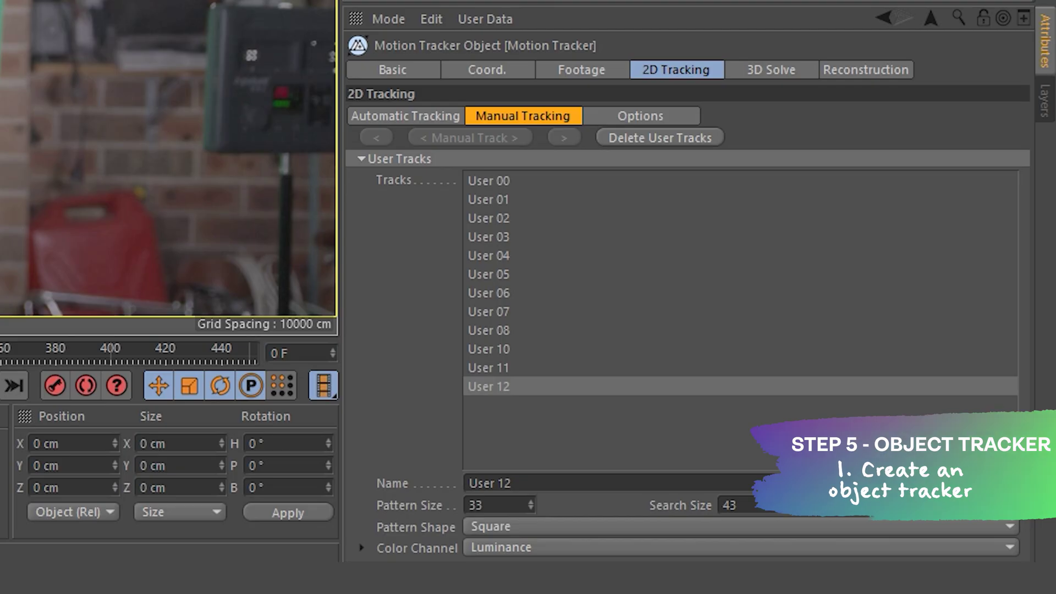
click(507, 181)
shift+click(501, 385)
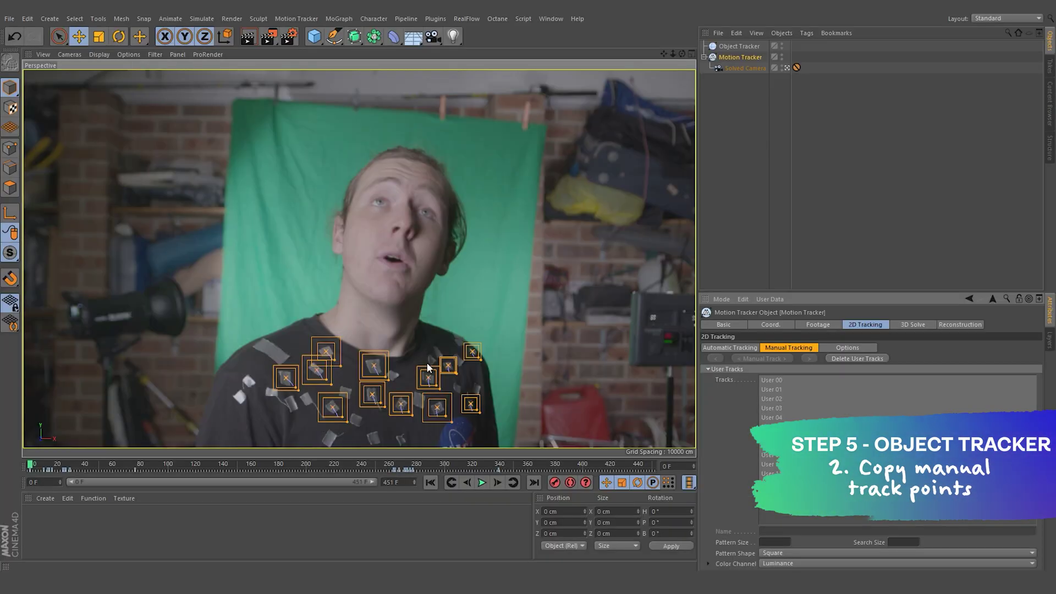
click(734, 48)
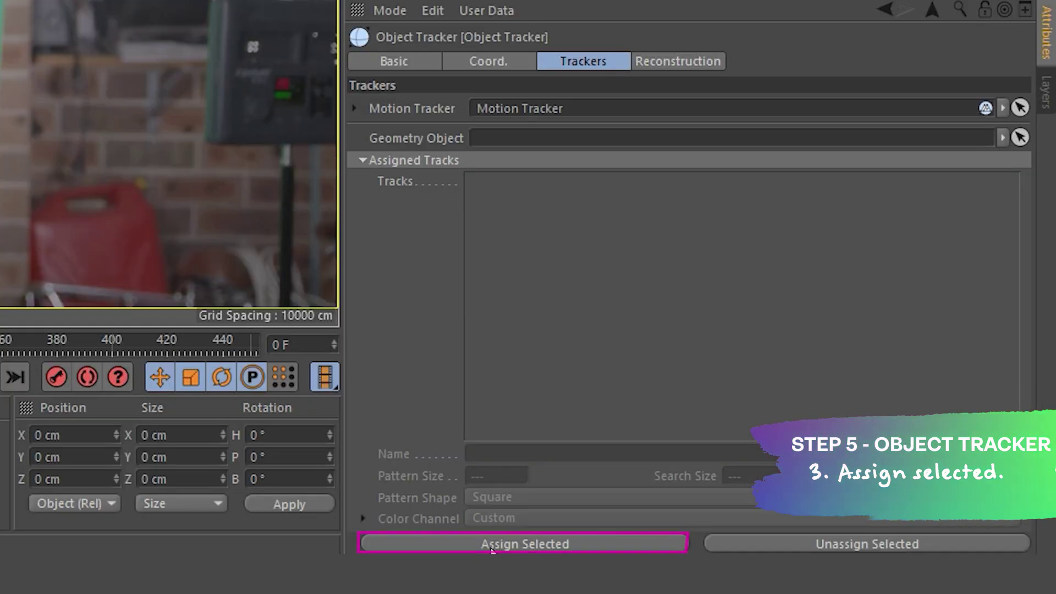
click(491, 545)
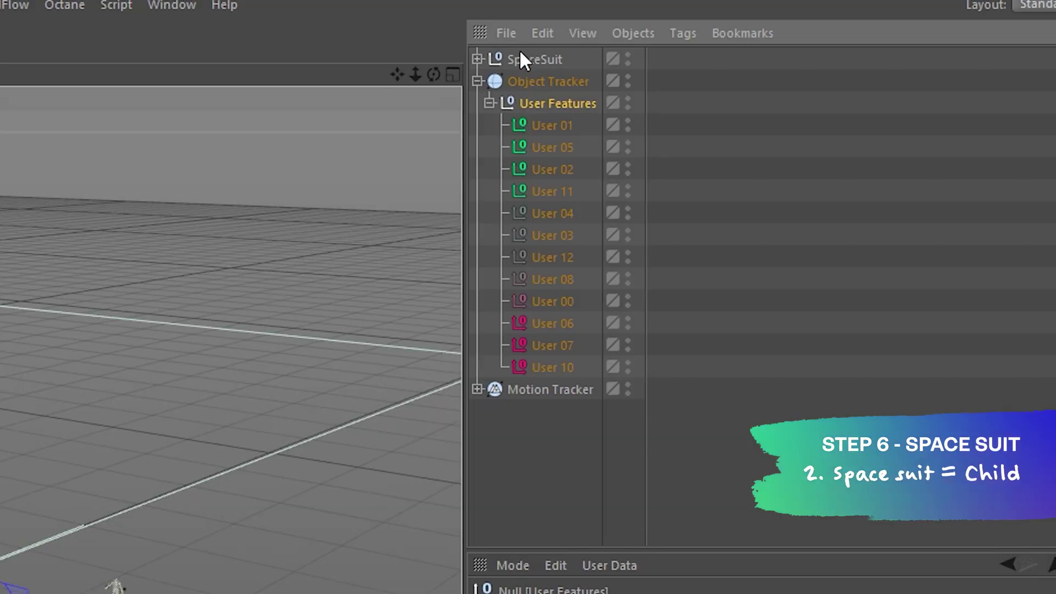
Step: Parent the SpaceSuit object under the User Features null in the Object Manager
drag(519, 51, 535, 104)
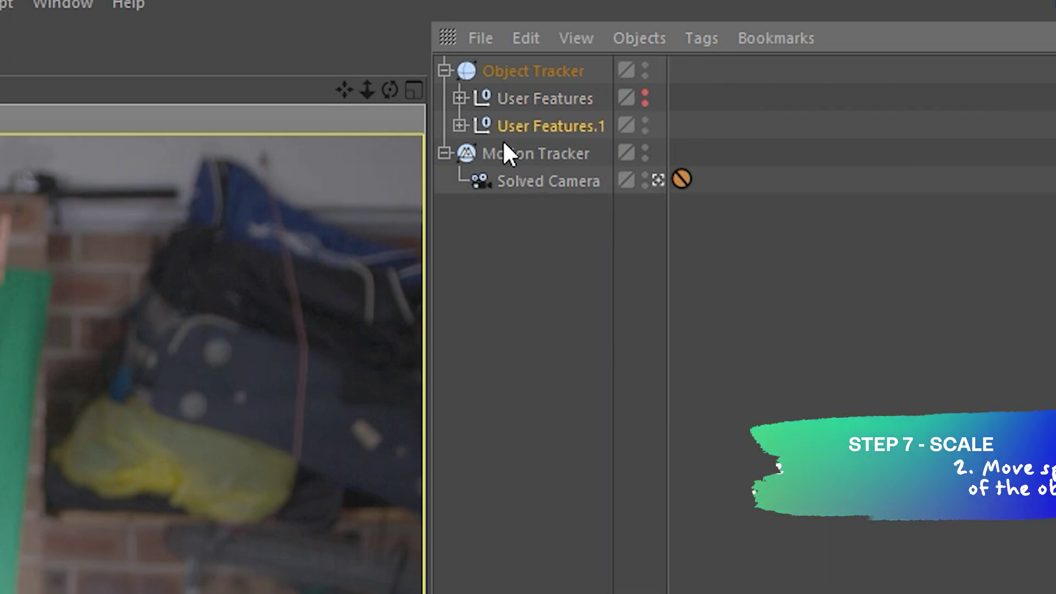
Step: Delete the copied user track nulls inside the User Features.1 duplicate
click(445, 70)
click(445, 70)
click(445, 126)
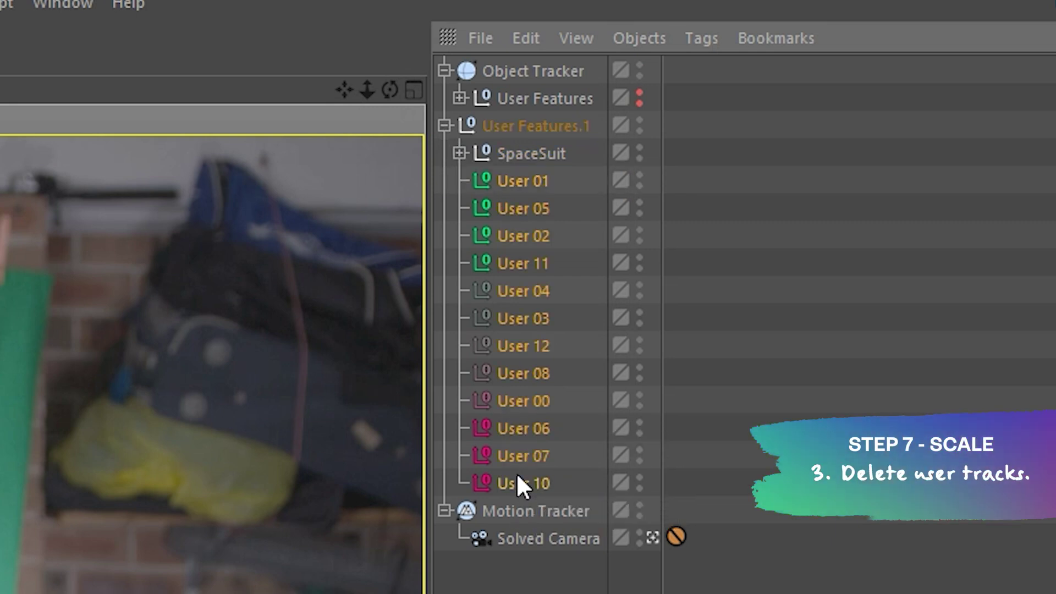
key(Delete)
click(472, 112)
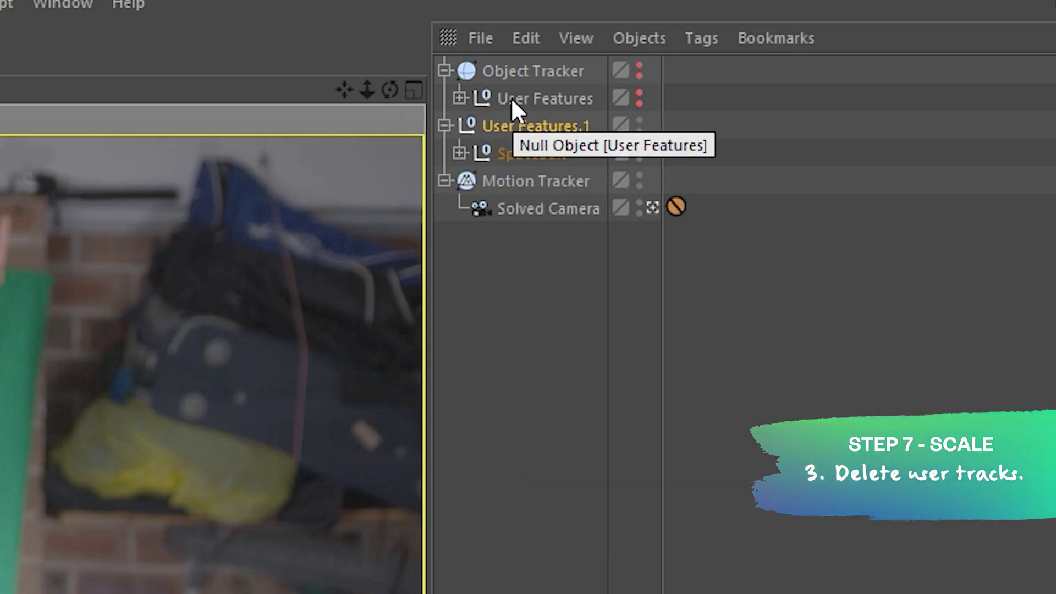
Step: Copy the Object Tracker's coordinate animation track and paste it onto User Features.1
click(507, 64)
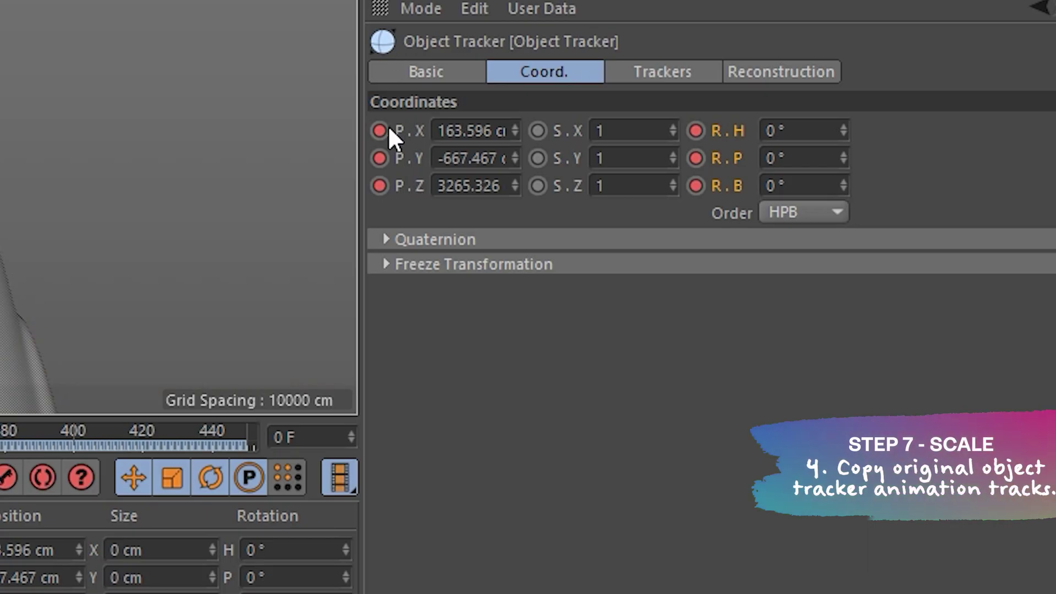
right_click(387, 126)
mouse_move(507, 146)
click(626, 290)
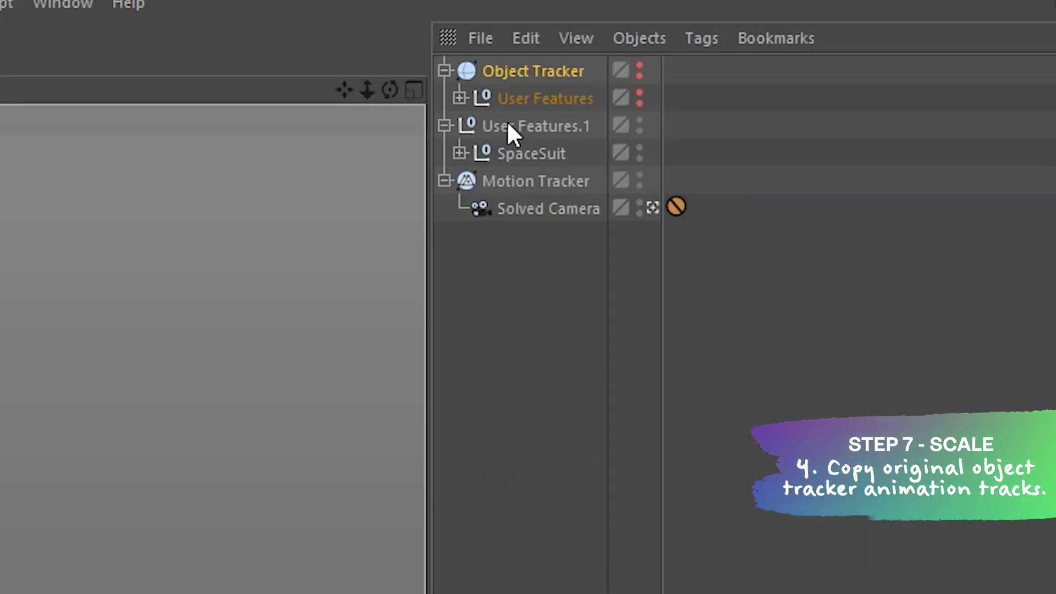
click(506, 126)
right_click(381, 126)
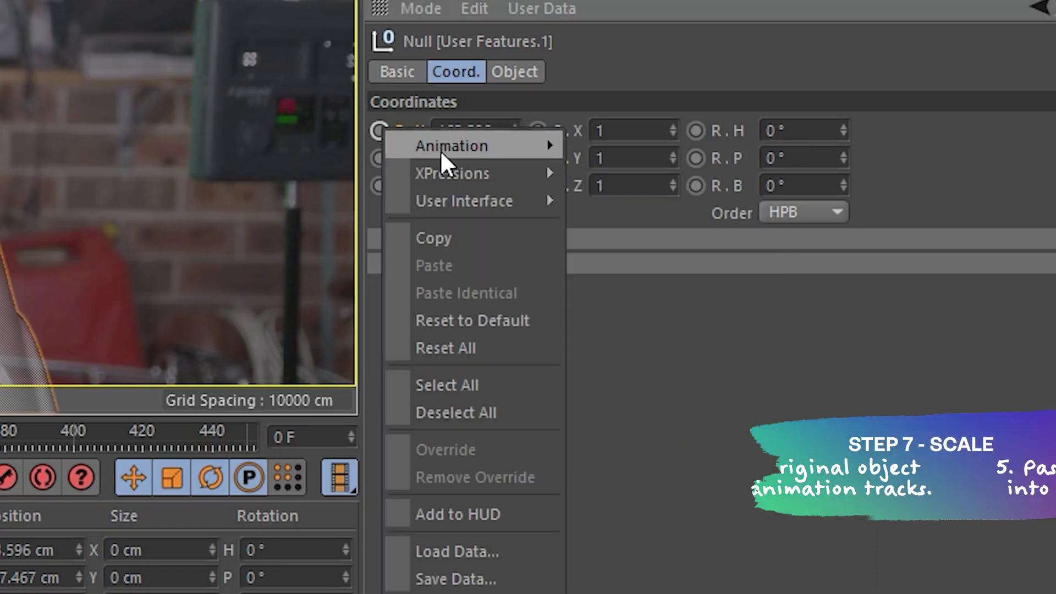
mouse_move(440, 150)
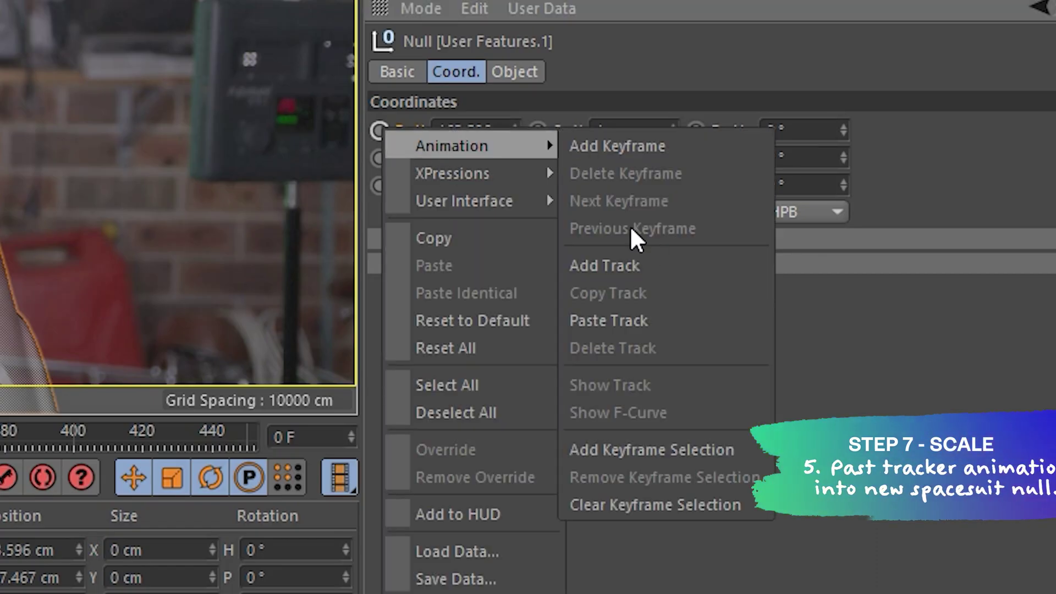
click(624, 320)
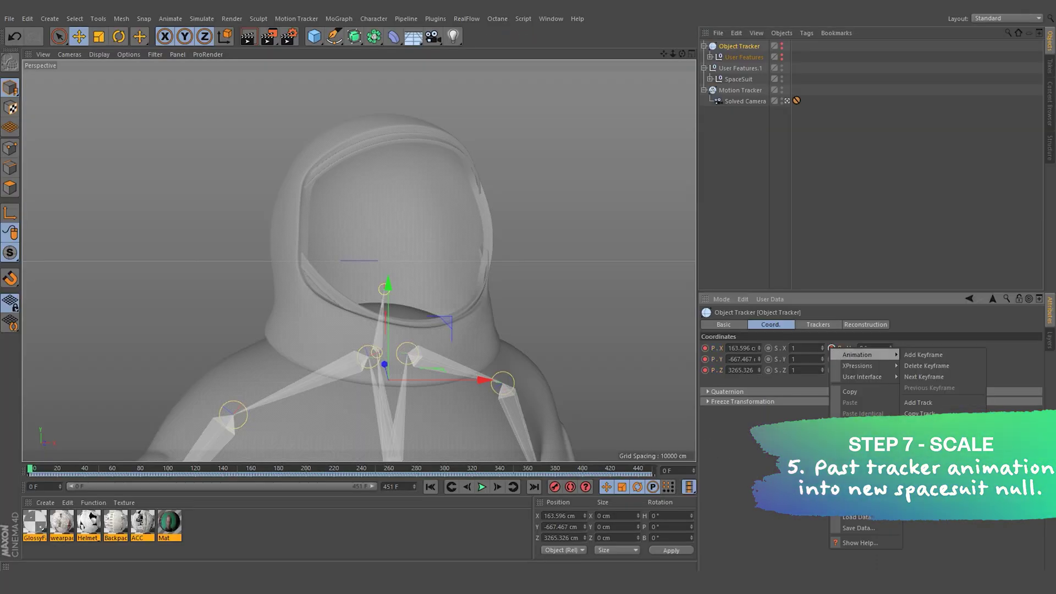
Step: Check User Features.1's coordinate animation and play back the tracked motion
click(737, 68)
right_click(838, 348)
click(479, 488)
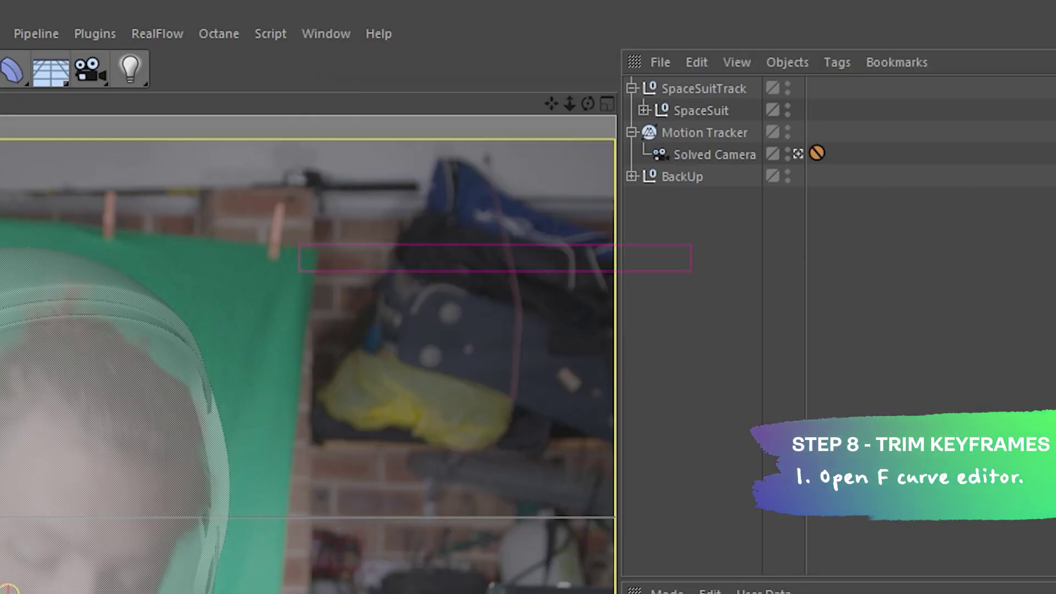
Step: In the F-Curve editor, delete every 2nd frame from the SpaceSuitTrack animation tracks
drag(788, 517, 805, 527)
drag(385, 183, 393, 125)
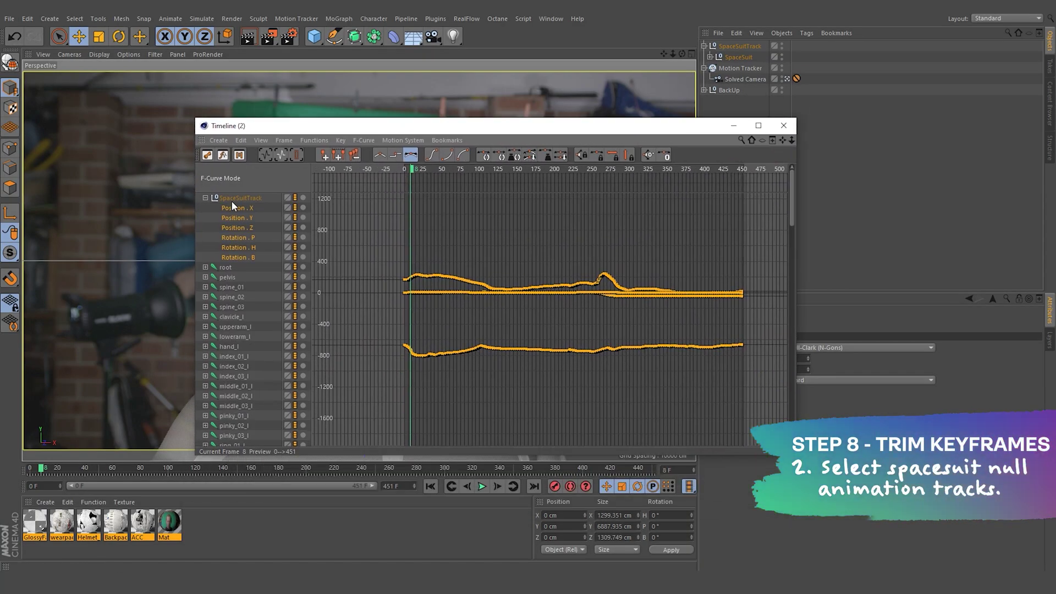
click(226, 268)
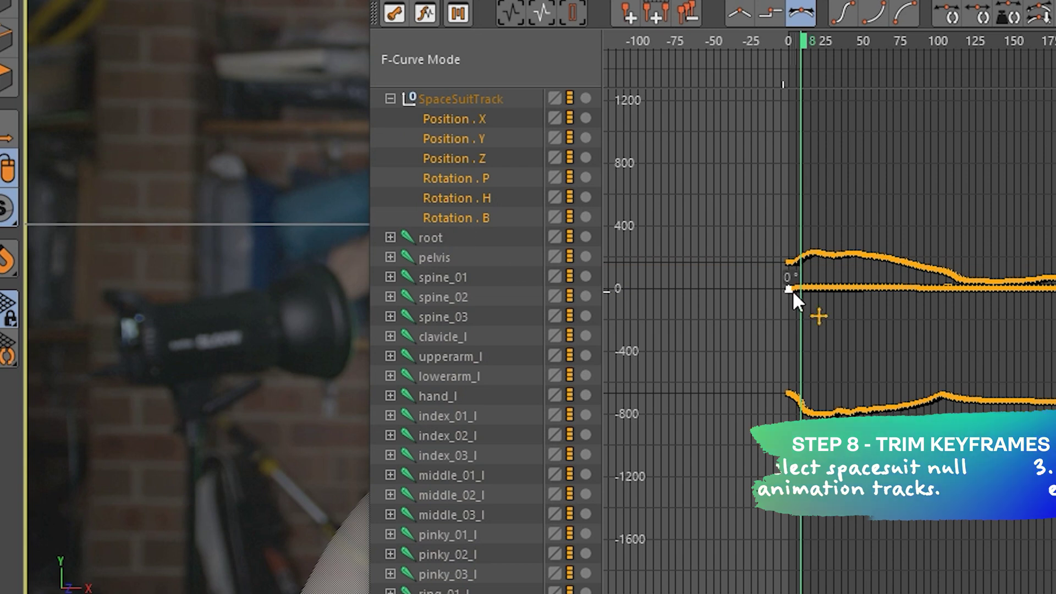
click(432, 60)
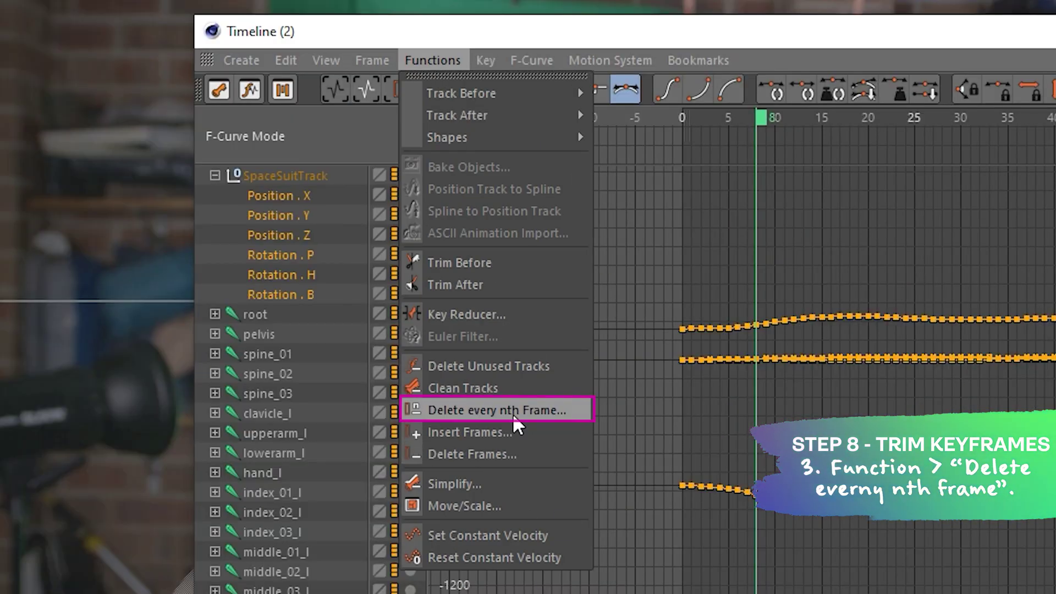
click(512, 413)
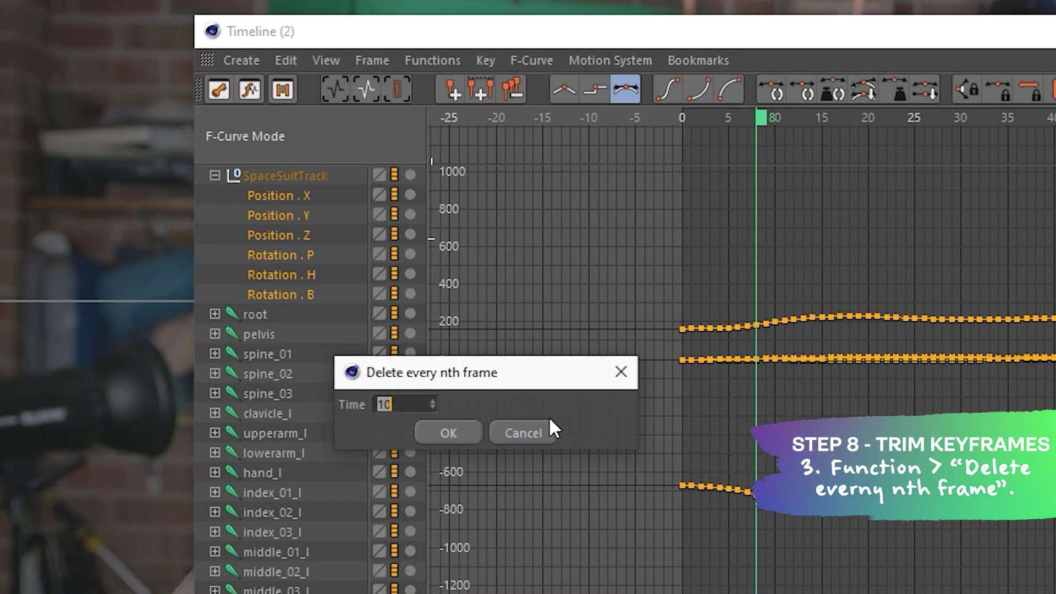
click(446, 433)
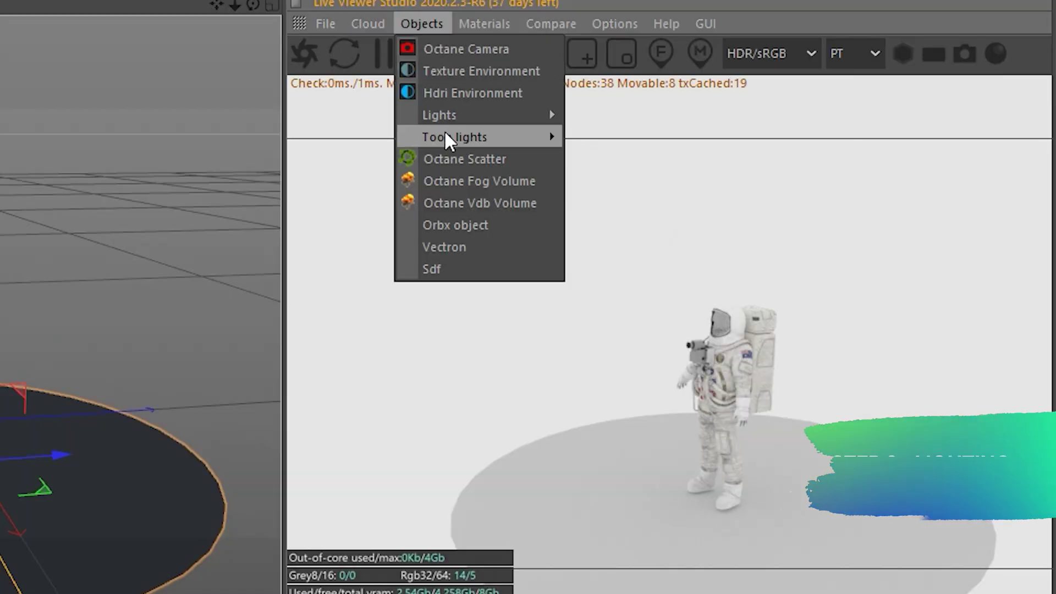
Step: Add an Octane area light with its Area Shape set to Sphere
mouse_move(462, 115)
click(654, 165)
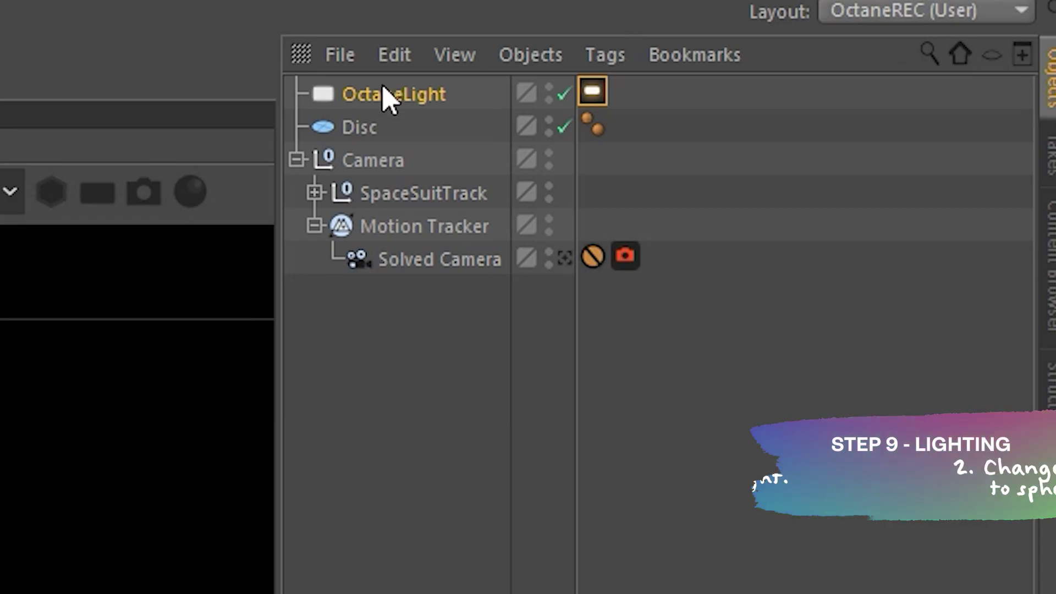
click(972, 324)
click(897, 424)
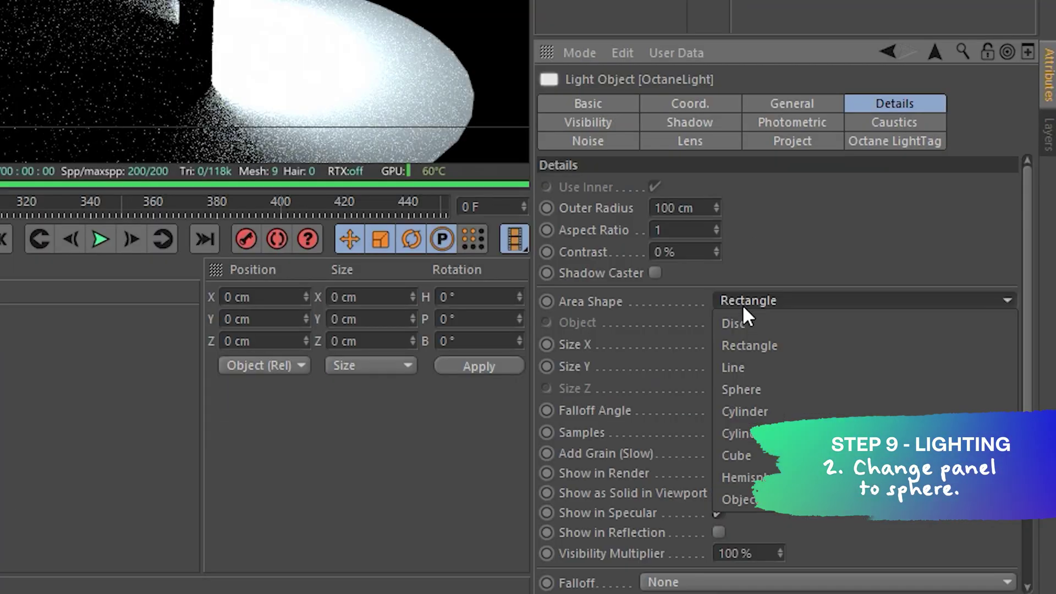
click(743, 389)
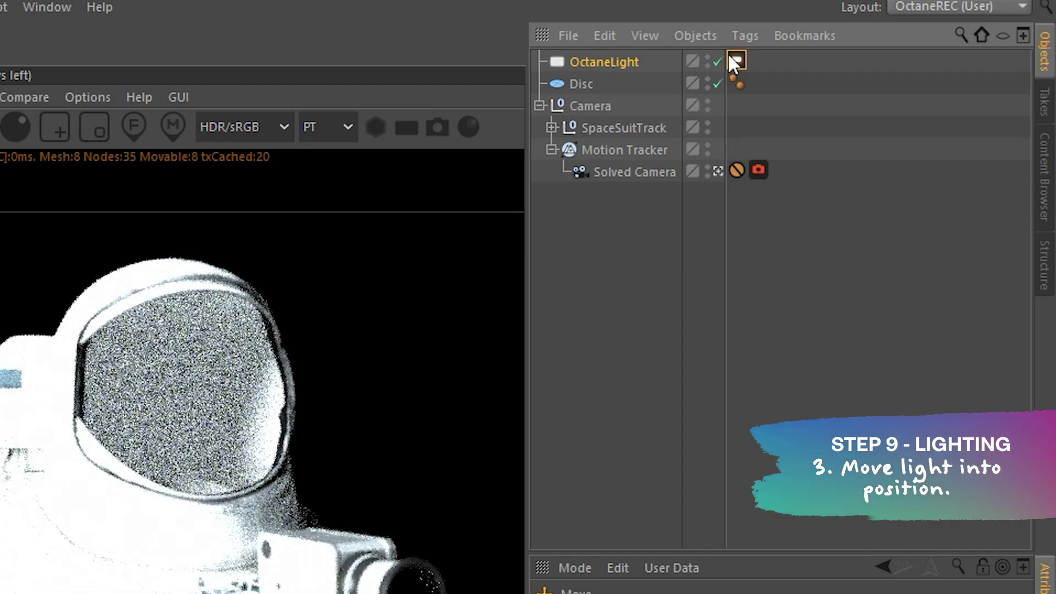
Step: Set the area light's Power to 10 in its Octane LightTag
click(896, 46)
click(746, 116)
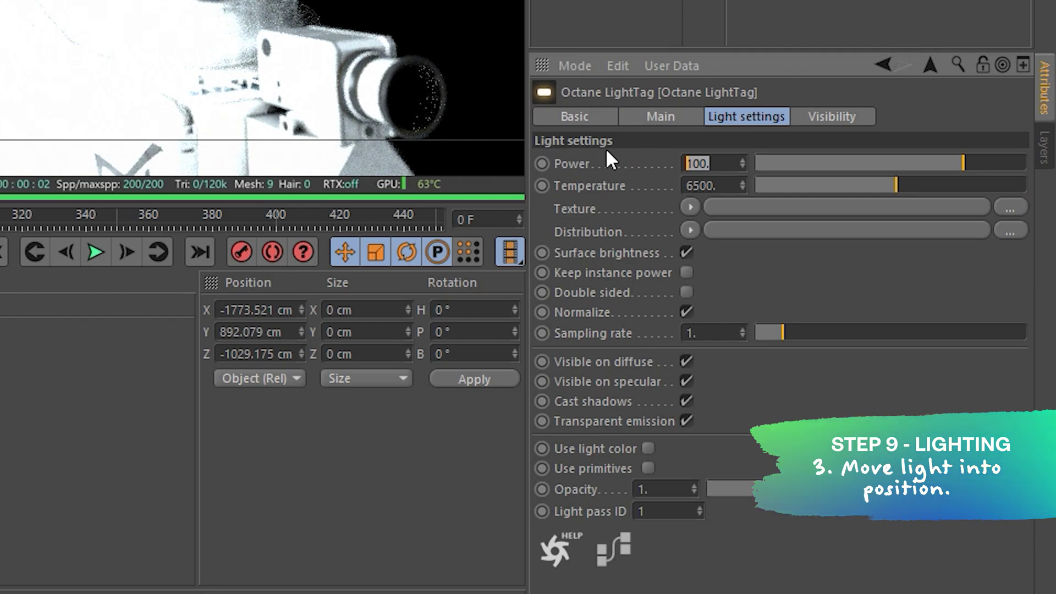
text(10)
key(Return)
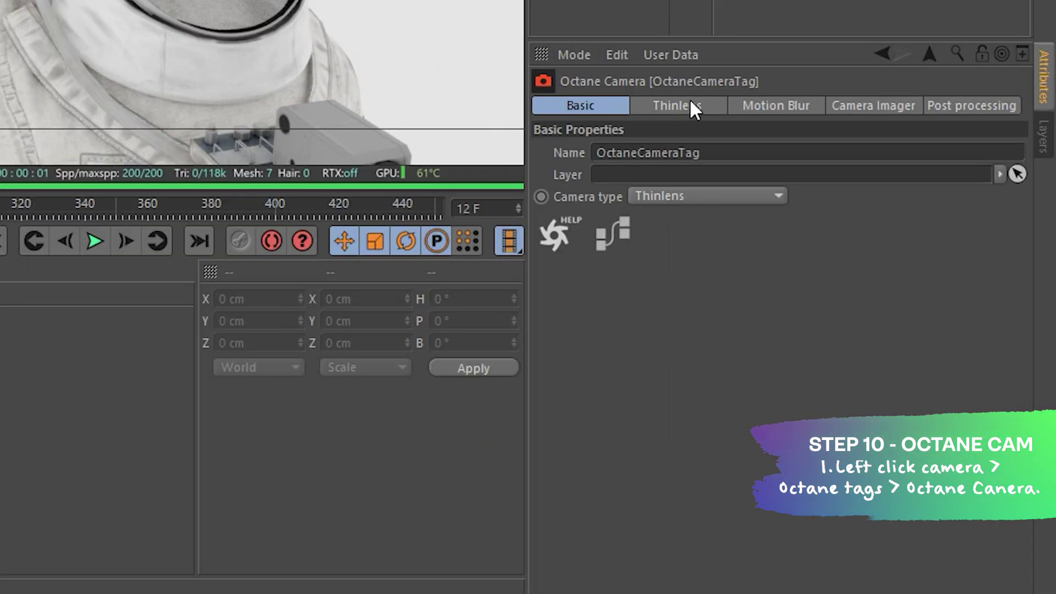
Step: In the Octane camera's Thinlens settings, turn off Auto focus and lower the F-stop to about 0.53
click(693, 106)
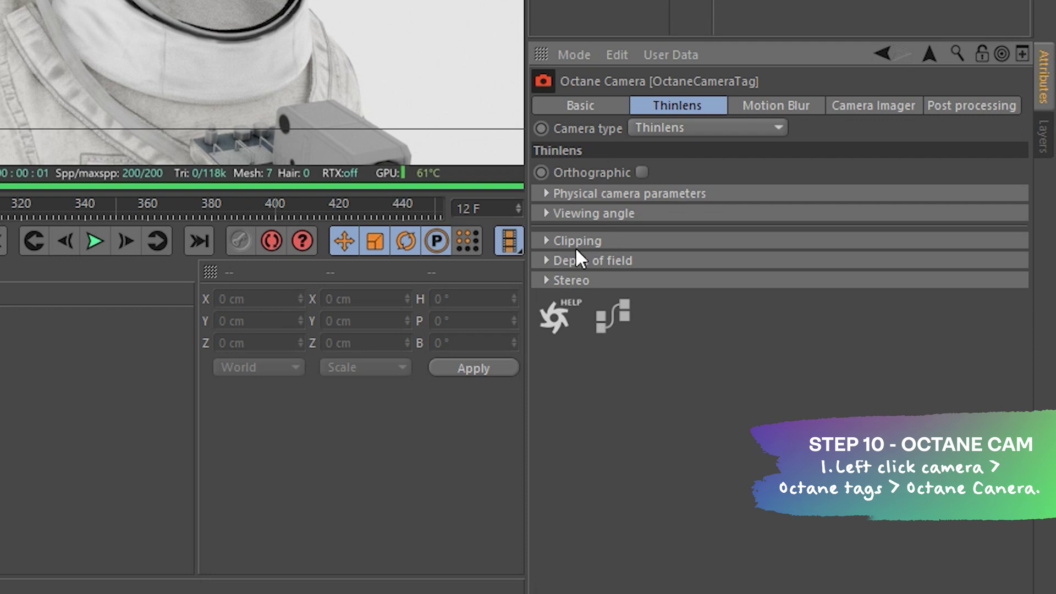
click(546, 260)
click(546, 241)
click(546, 193)
click(542, 240)
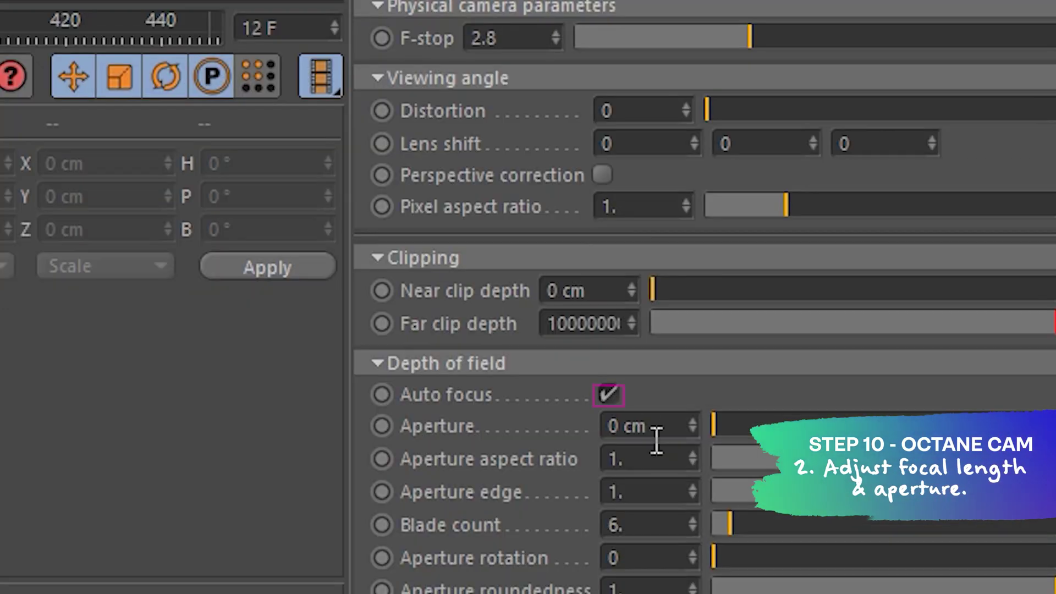
click(701, 452)
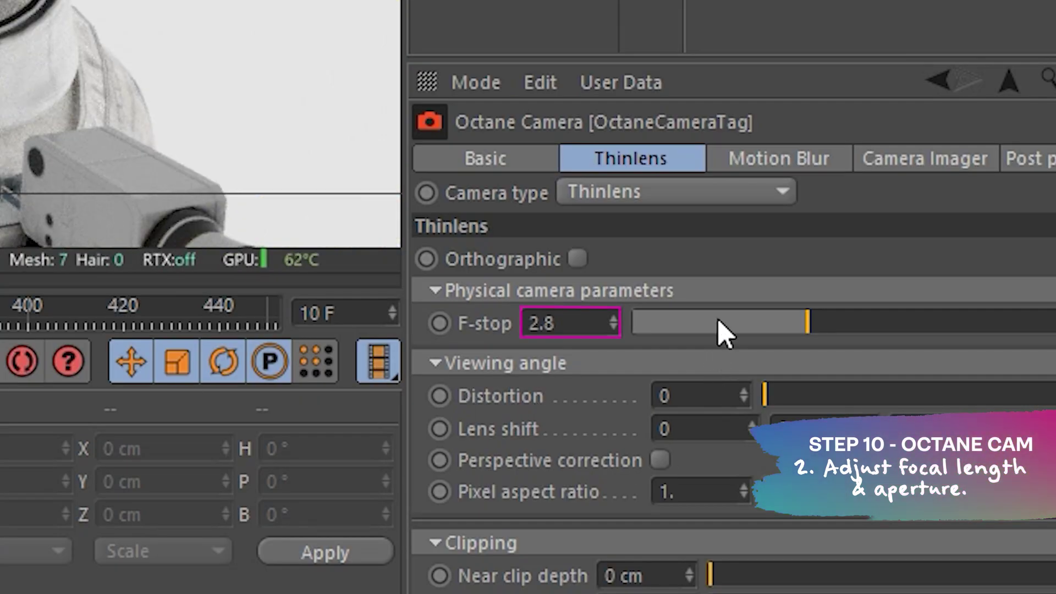
drag(720, 327, 652, 324)
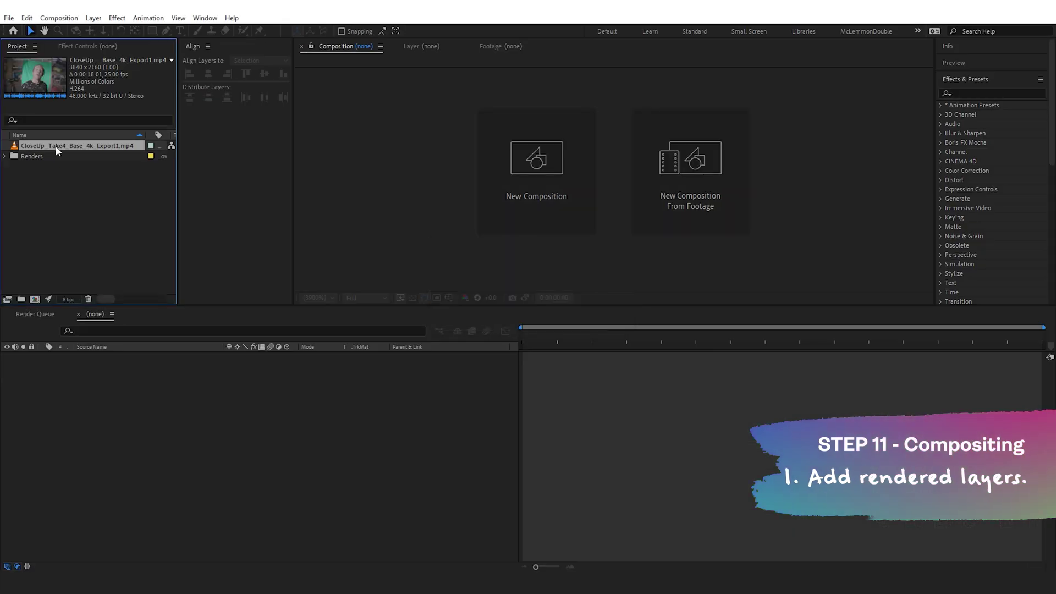
Step: Make the CloseUp_Mc comp from the close-up footage and interpret SpaceSuit_Difuse at 25 fps
right_click(57, 145)
click(83, 176)
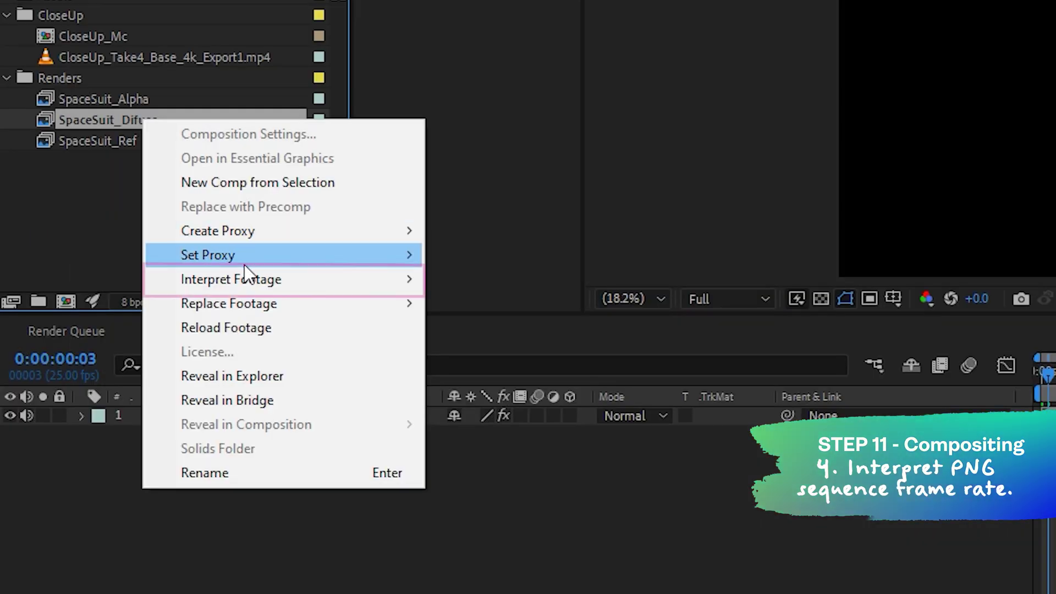
mouse_move(348, 278)
click(441, 278)
text(25)
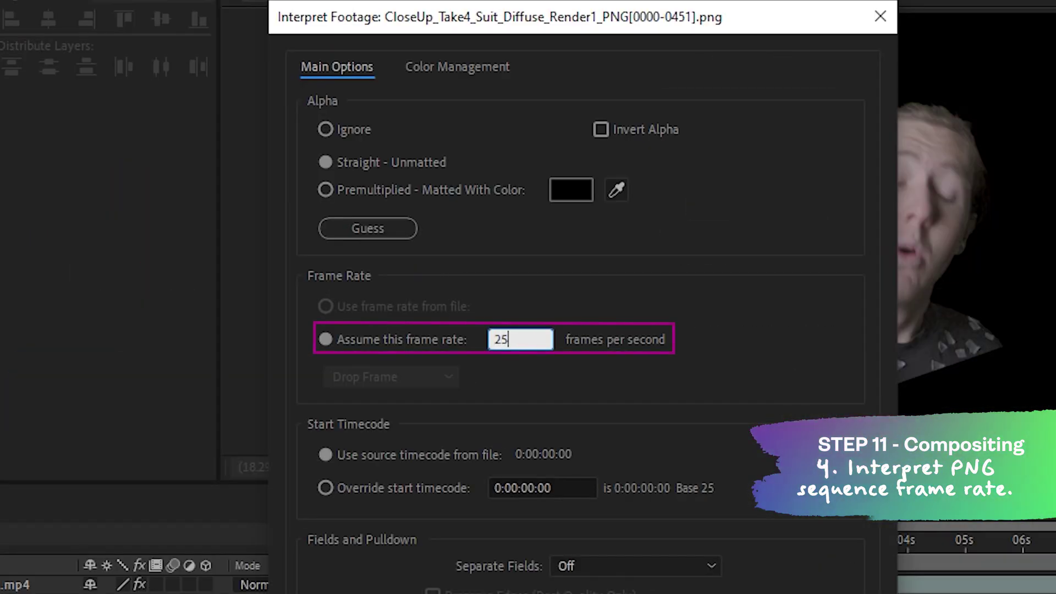
key(Return)
Step: Add SpaceSuit_Difuse and SpaceSuit_Alpha on top, and luma-matte the head footage by SpaceSuit_Alpha
drag(119, 385, 120, 384)
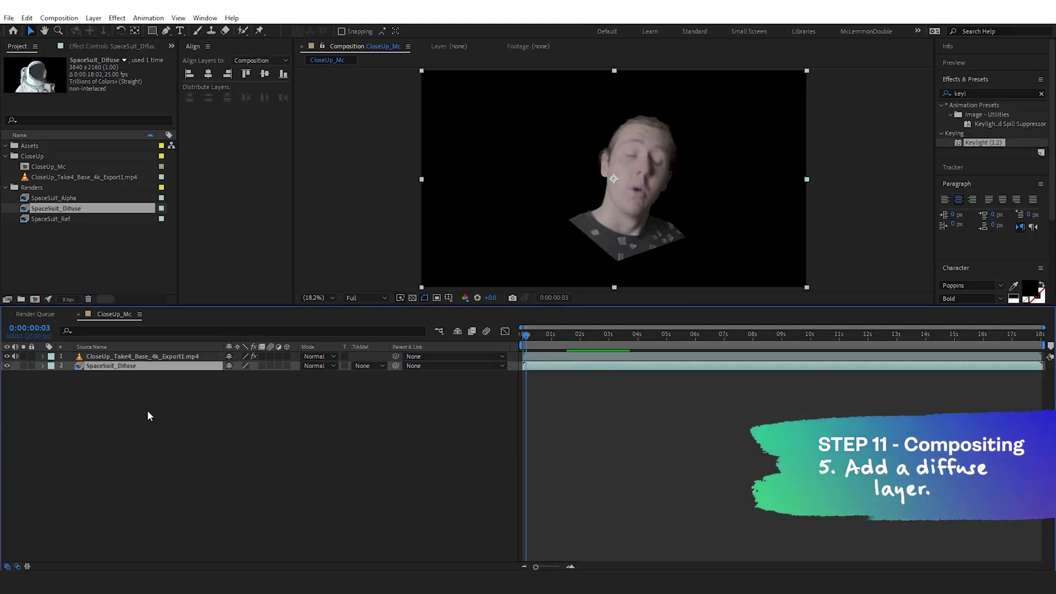
click(61, 198)
drag(120, 256, 123, 293)
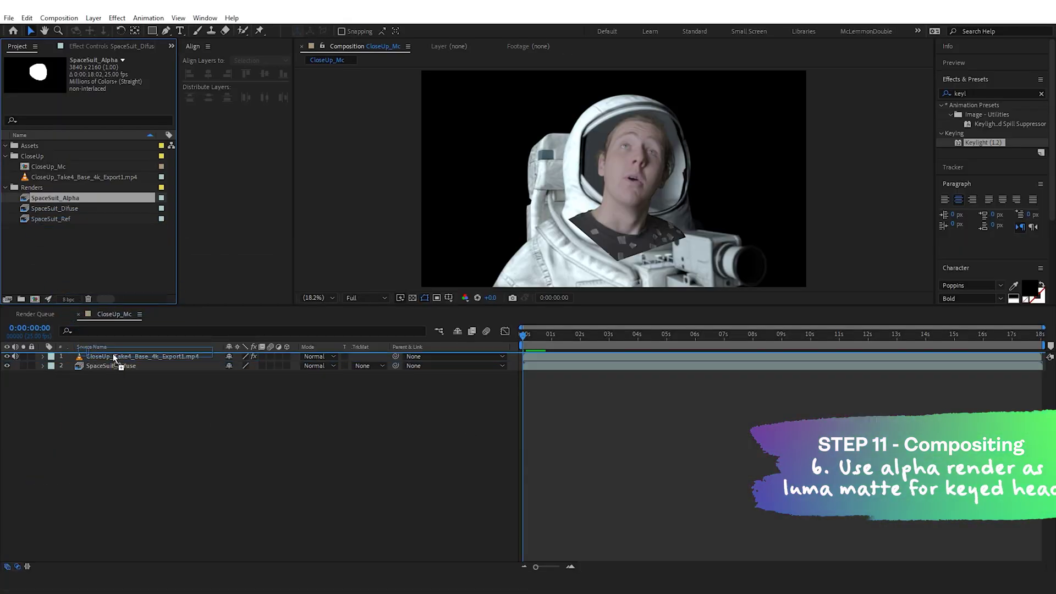
drag(113, 353, 114, 353)
click(120, 365)
click(732, 434)
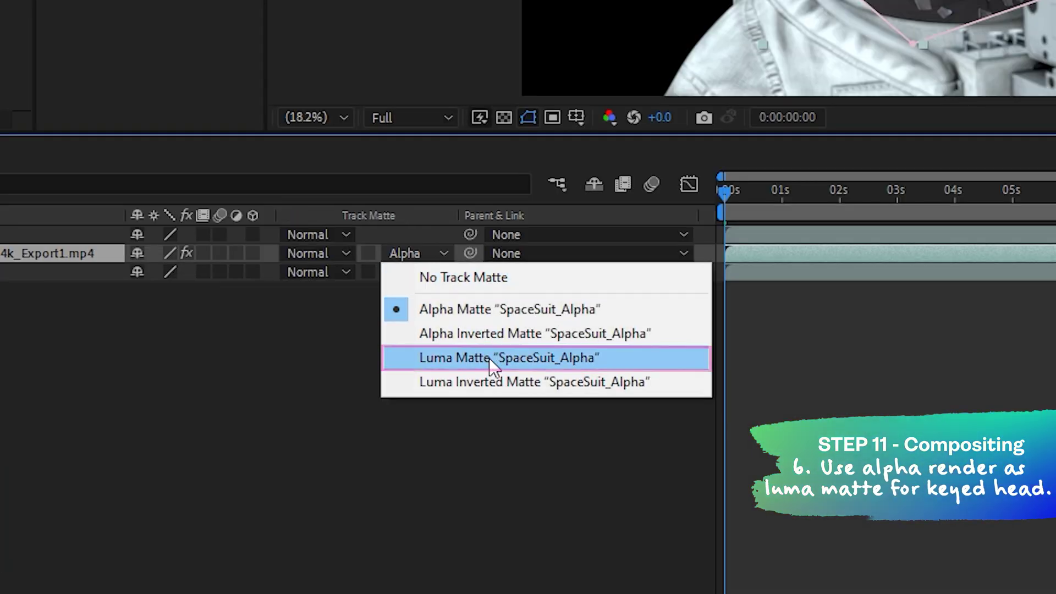
click(805, 551)
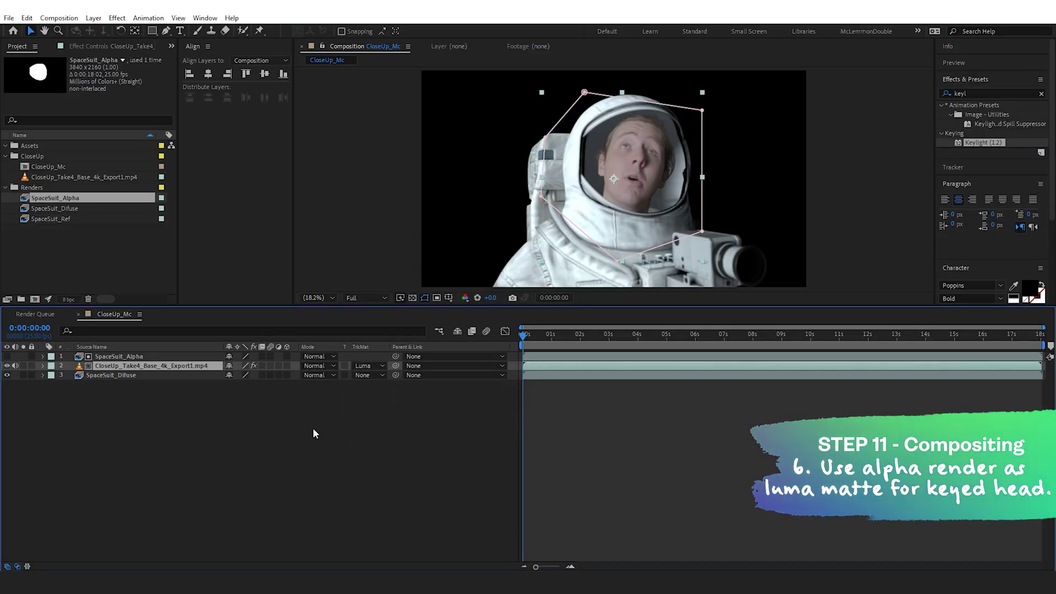
Step: Add the SpaceSuit_Ref reflection render as the top layer of CloseUp_Mc
click(55, 208)
click(60, 220)
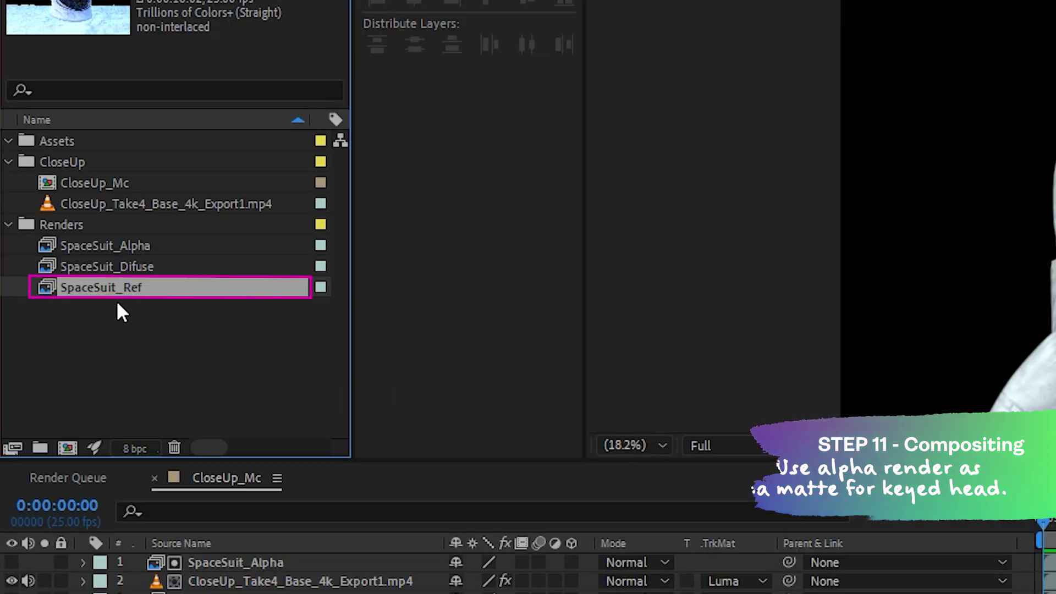
drag(258, 545, 258, 550)
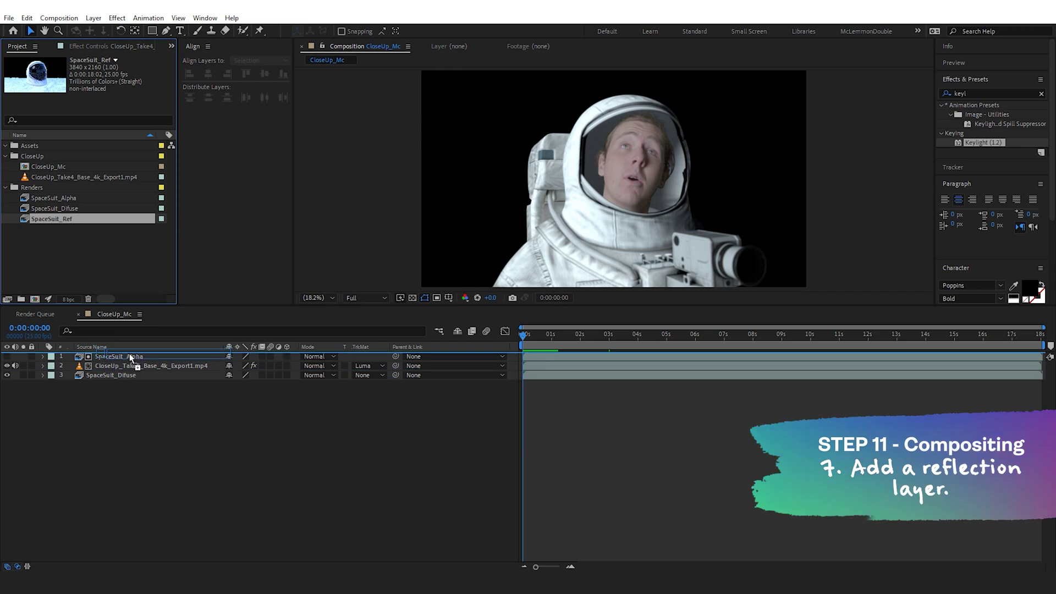
drag(130, 355, 130, 360)
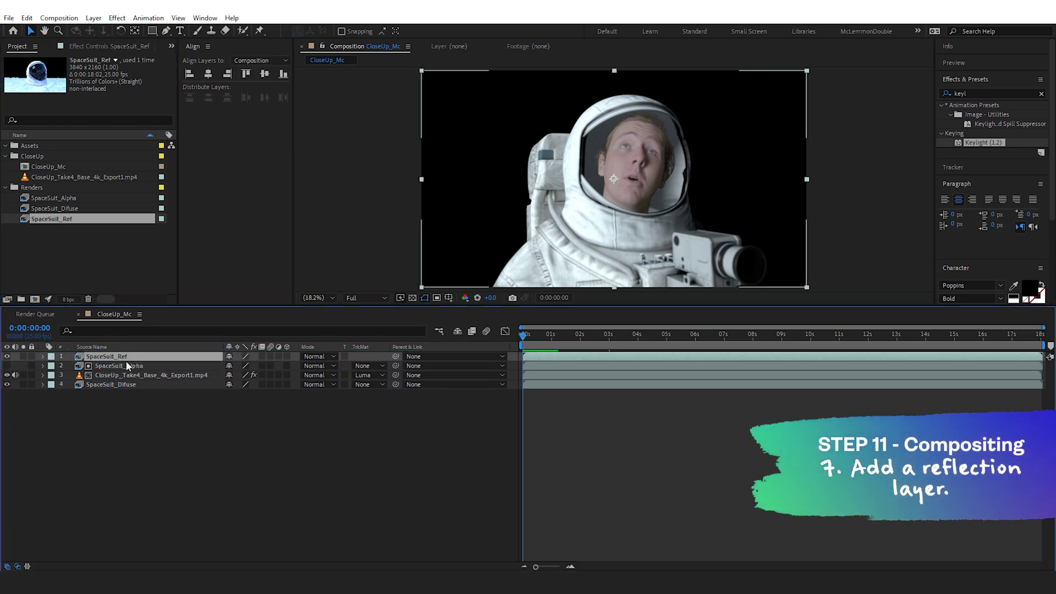
Step: Place a SpaceSuit_Alpha copy above SpaceSuit_Ref and set Ref's TrkMat to Luma Matte
click(59, 205)
click(77, 199)
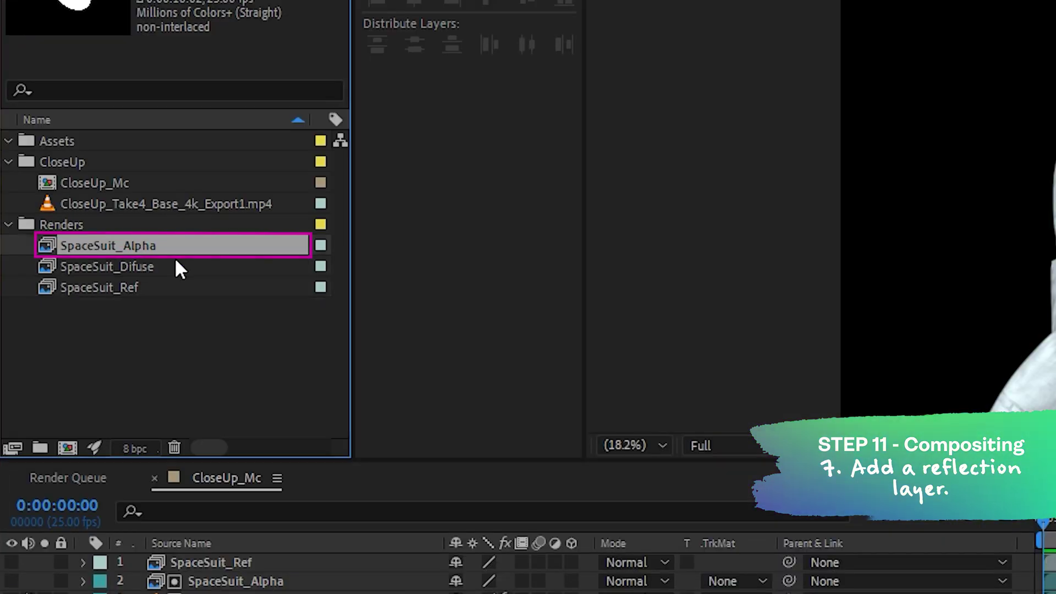
drag(175, 258, 205, 543)
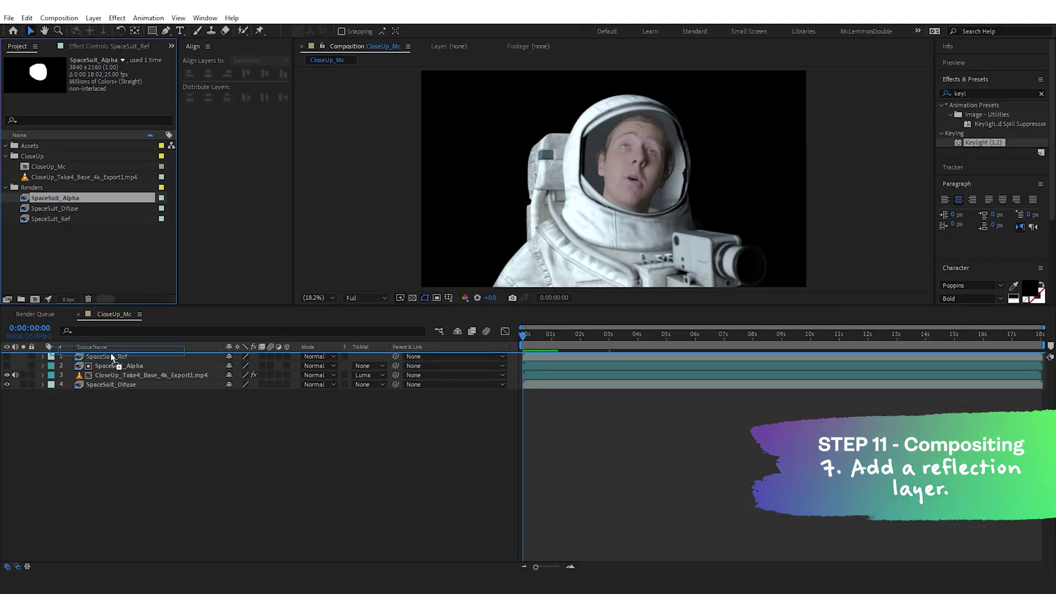
drag(112, 358, 110, 359)
click(8, 365)
click(7, 357)
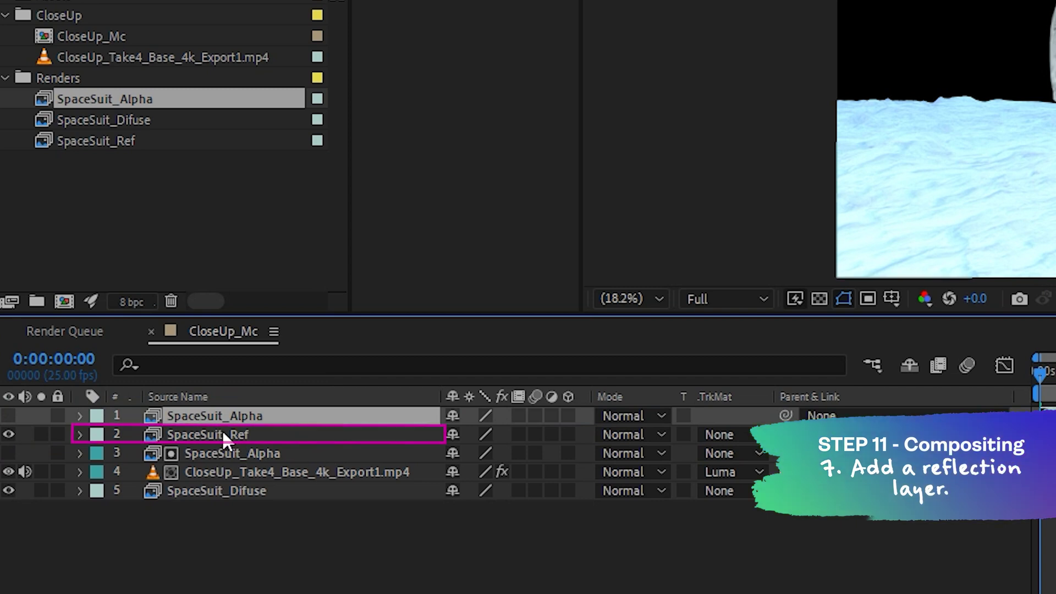
click(222, 435)
click(720, 434)
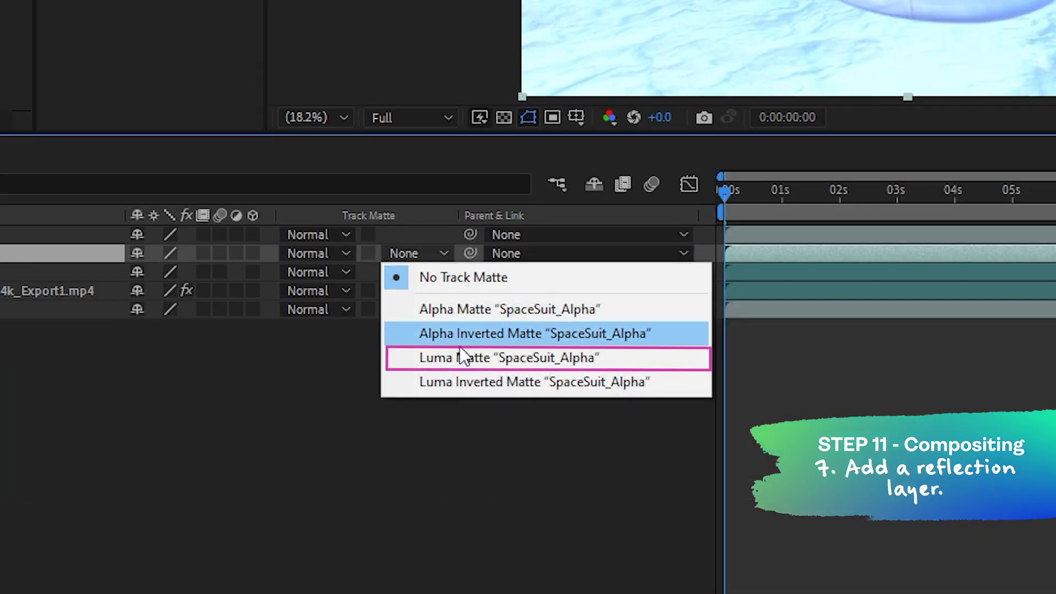
click(775, 531)
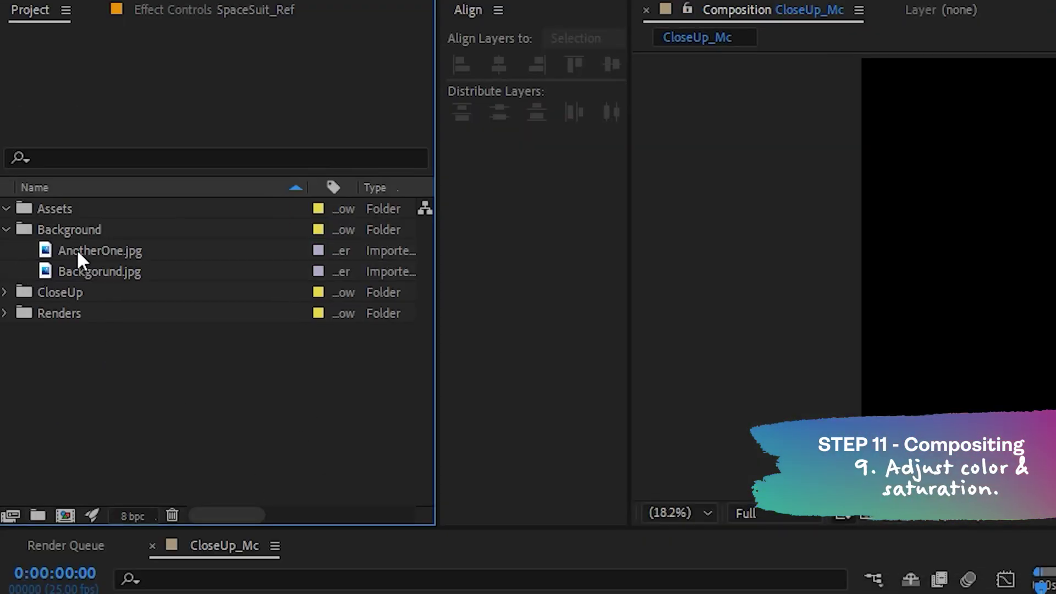
Step: Add AnotherOne.jpg and Backgorund.jpg, scale both to 392%, and move AnotherOne.jpg below Backgorund.jpg
drag(38, 167, 125, 480)
key(s)
drag(242, 412, 397, 412)
drag(464, 348, 817, 347)
click(304, 378)
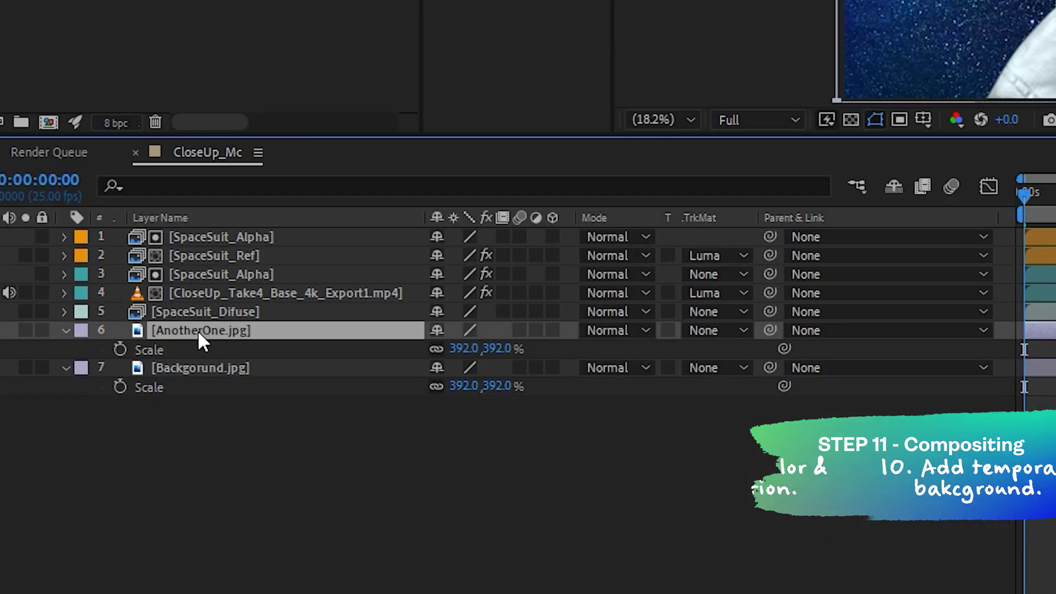
drag(117, 409, 113, 457)
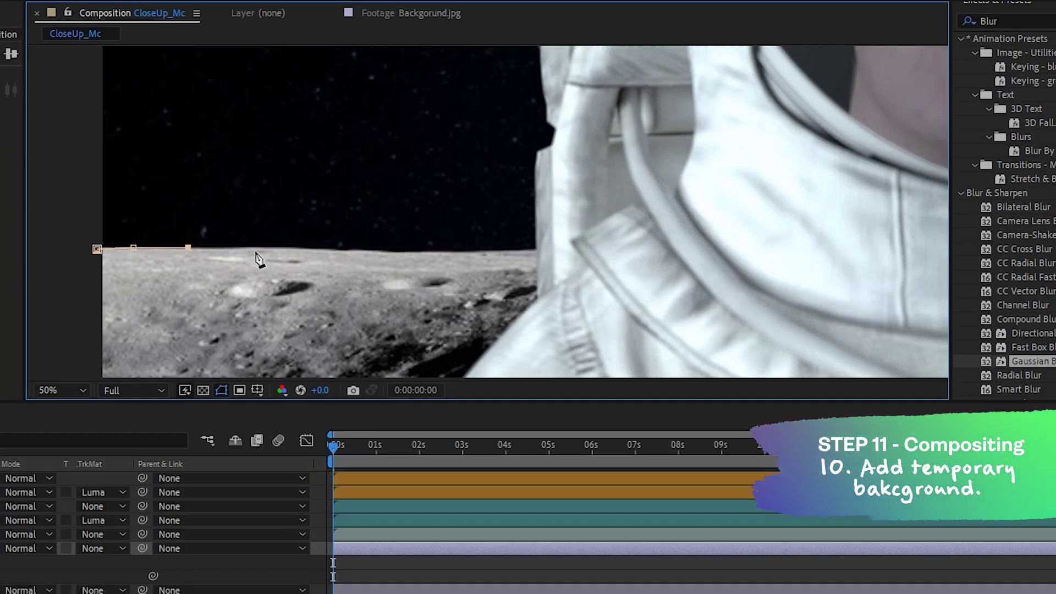